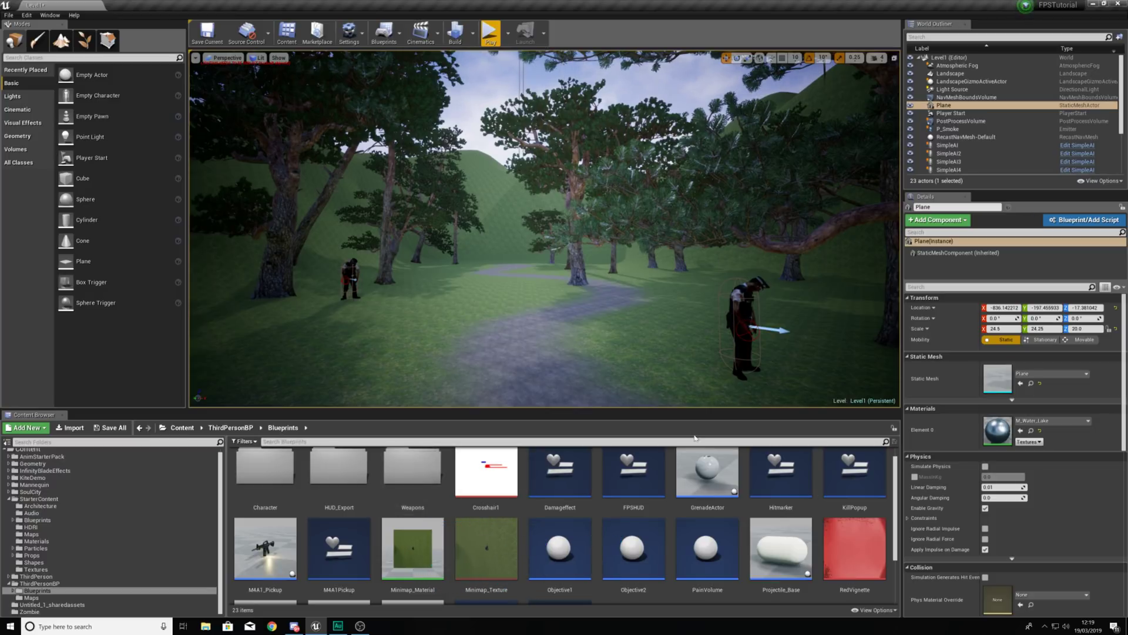
# Step: Duplicate the GrenadeActor blueprint in ThirdPersonBP/Blueprints and name the copy SmokeGrenadeActor
pyautogui.click(688, 481)
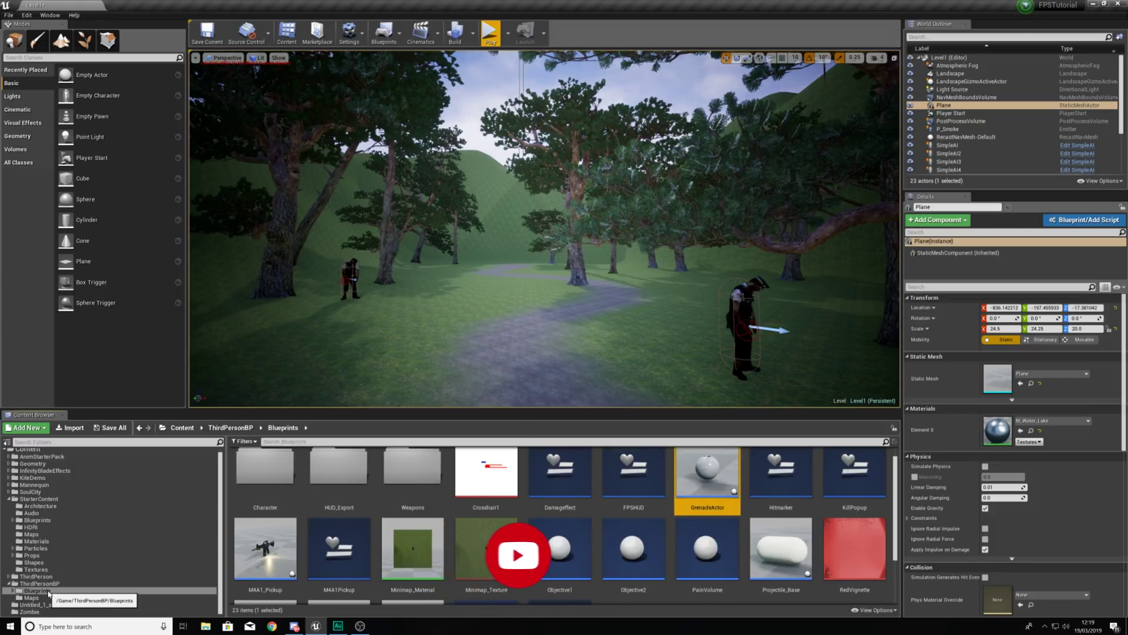
pyautogui.rightClick(698, 479)
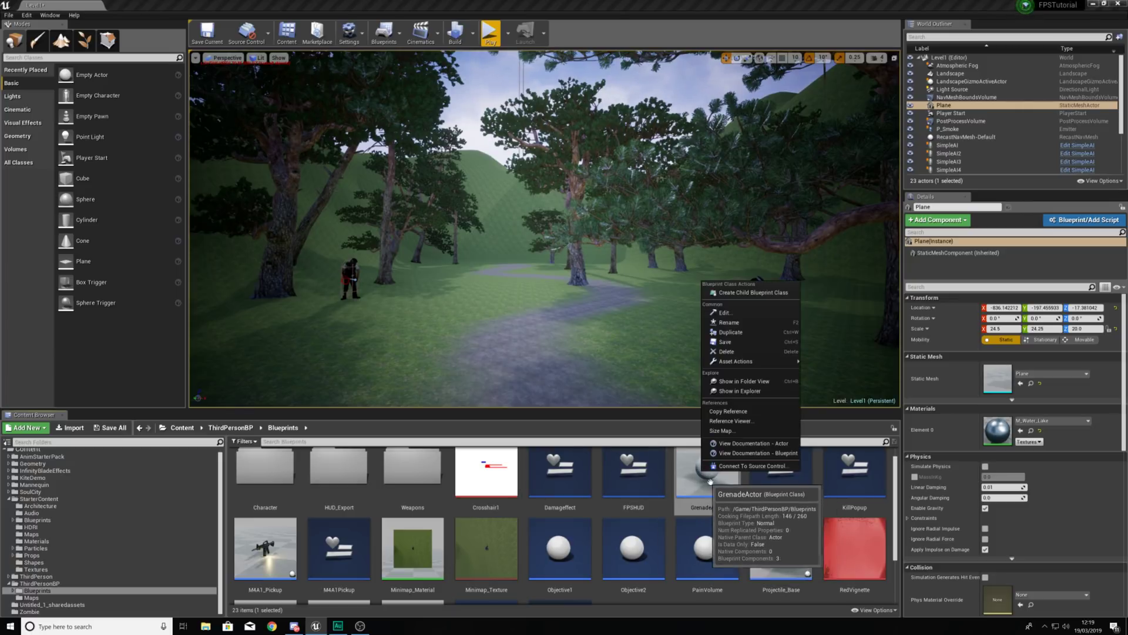
pyautogui.click(730, 332)
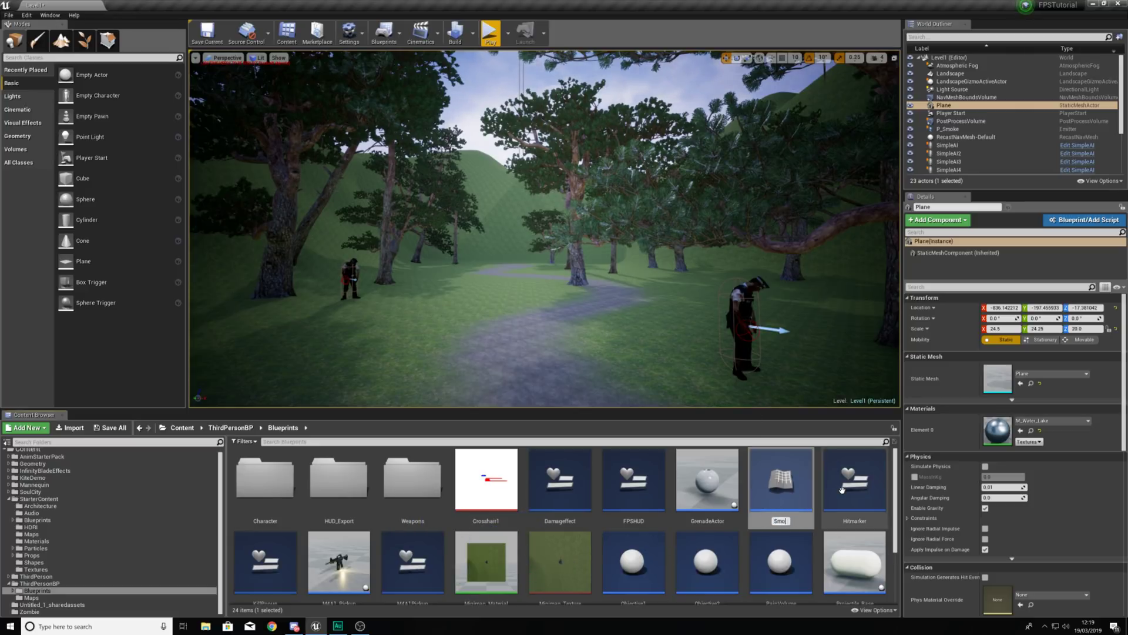
pyautogui.write('SmokeGrenadeActor')
pyautogui.press('Return')
# Step: Open the SmokeGrenadeActor blueprint's Event Graph and maximise its editor window
pyautogui.doubleClick(440, 569)
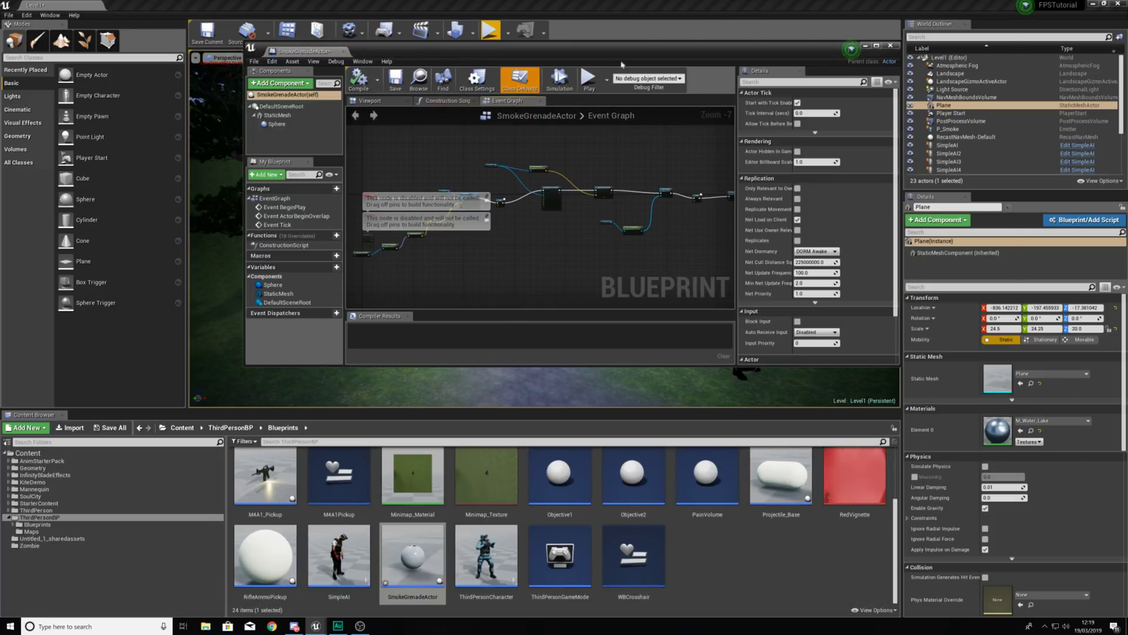
pyautogui.doubleClick(622, 61)
pyautogui.scroll(3, 479, 277)
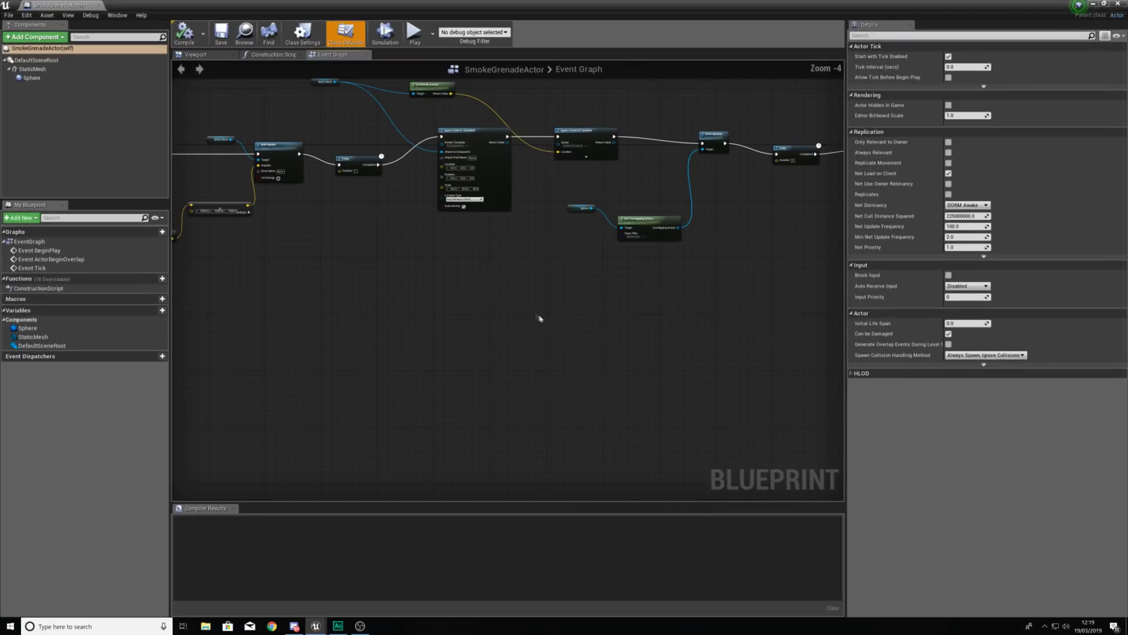
pyautogui.moveTo(532, 268); pyautogui.dragTo(428, 339, button='right')
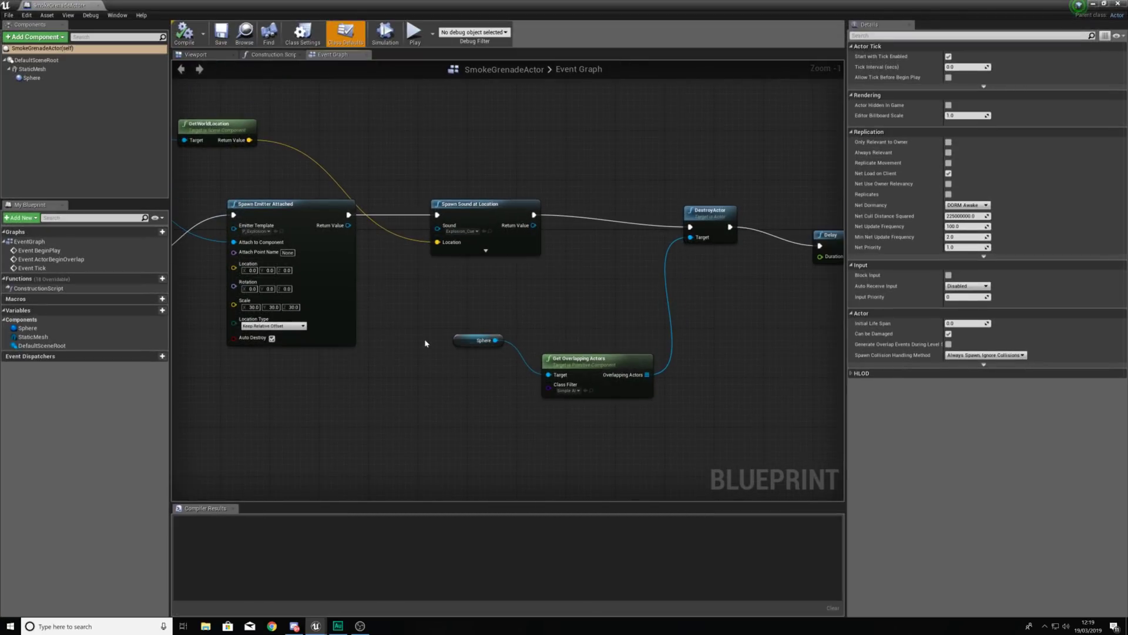
# Step: Examine the SmokeGrenadeActor node chain from Event BeginPlay and Add Impulse through to the final DestroyActor
pyautogui.scroll(-1, 576, 309)
pyautogui.scroll(3, 491, 312)
pyautogui.moveTo(491, 312); pyautogui.dragTo(446, 355, button='right')
pyautogui.scroll(-5, 446, 355)
pyautogui.moveTo(318, 354); pyautogui.dragTo(503, 331, button='right')
pyautogui.scroll(4, 433, 336)
pyautogui.scroll(2, 400, 347)
pyautogui.moveTo(408, 346); pyautogui.dragTo(612, 331, button='right')
pyautogui.scroll(-2, 499, 341)
pyautogui.scroll(2, 498, 342)
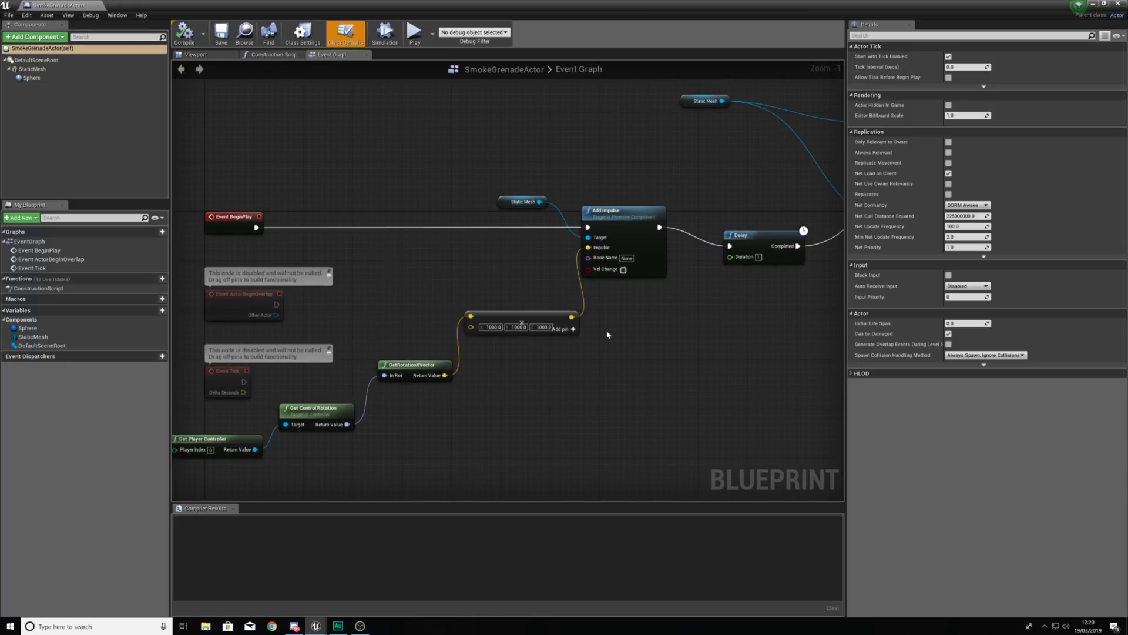
pyautogui.scroll(-5, 608, 334)
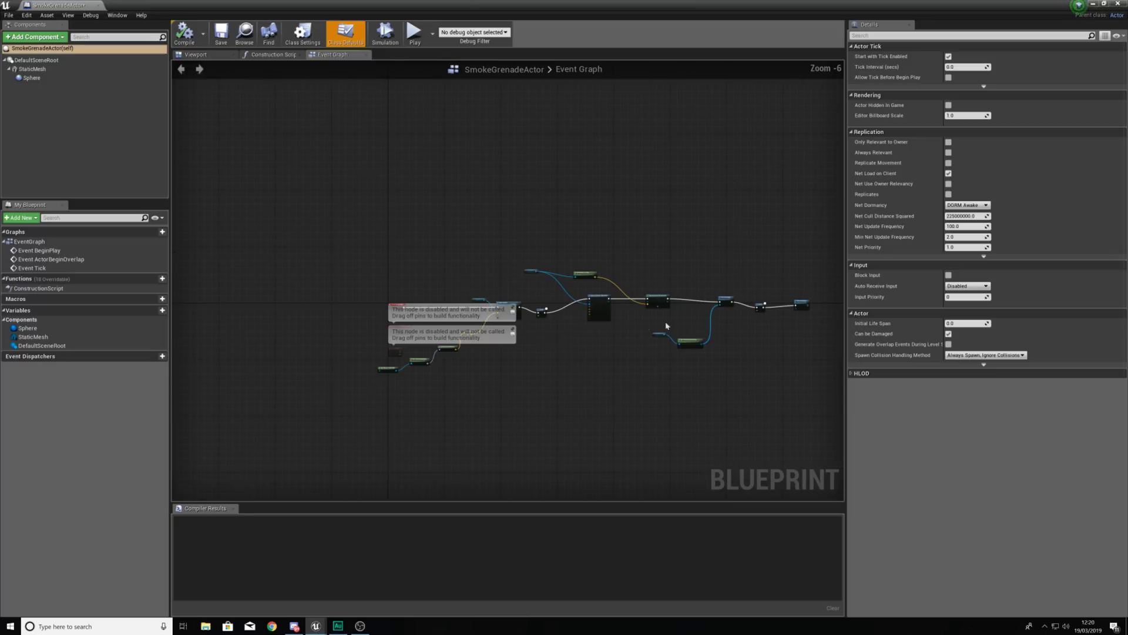
pyautogui.moveTo(666, 326); pyautogui.dragTo(554, 332, button='right')
pyautogui.scroll(3, 555, 333)
pyautogui.moveTo(637, 296); pyautogui.dragTo(488, 315, button='right')
pyautogui.scroll(-3, 494, 292)
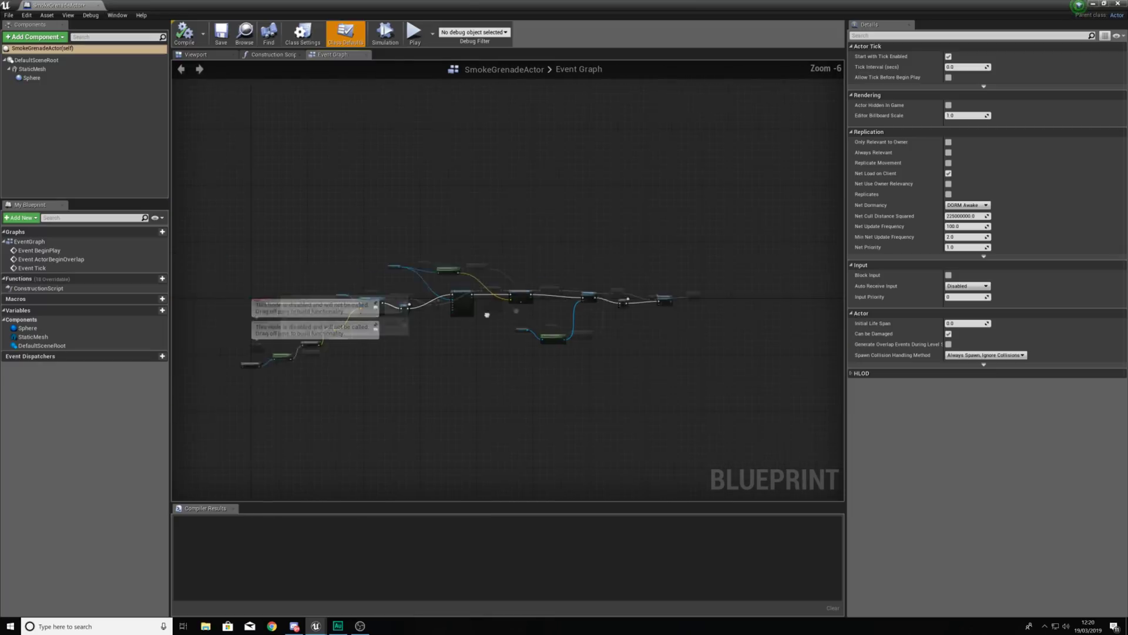
pyautogui.scroll(3, 642, 275)
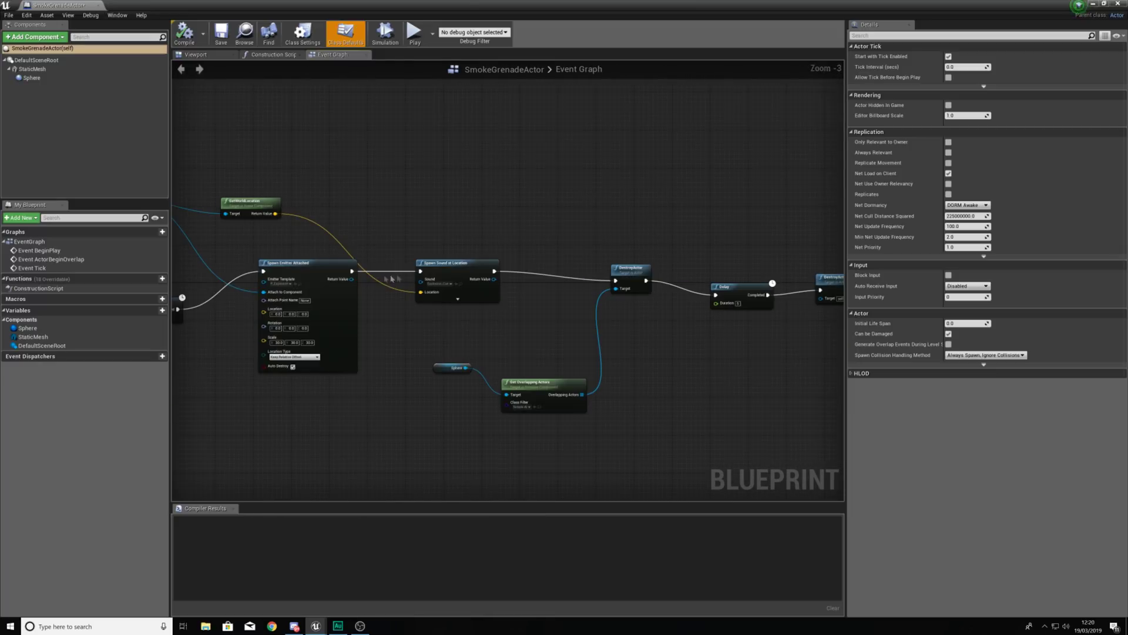
# Step: Delete the Sphere, Get Overlapping Actors, Delay and both DestroyActor nodes that follow Spawn Sound at Location
pyautogui.moveTo(338, 229); pyautogui.dragTo(381, 218, button='right')
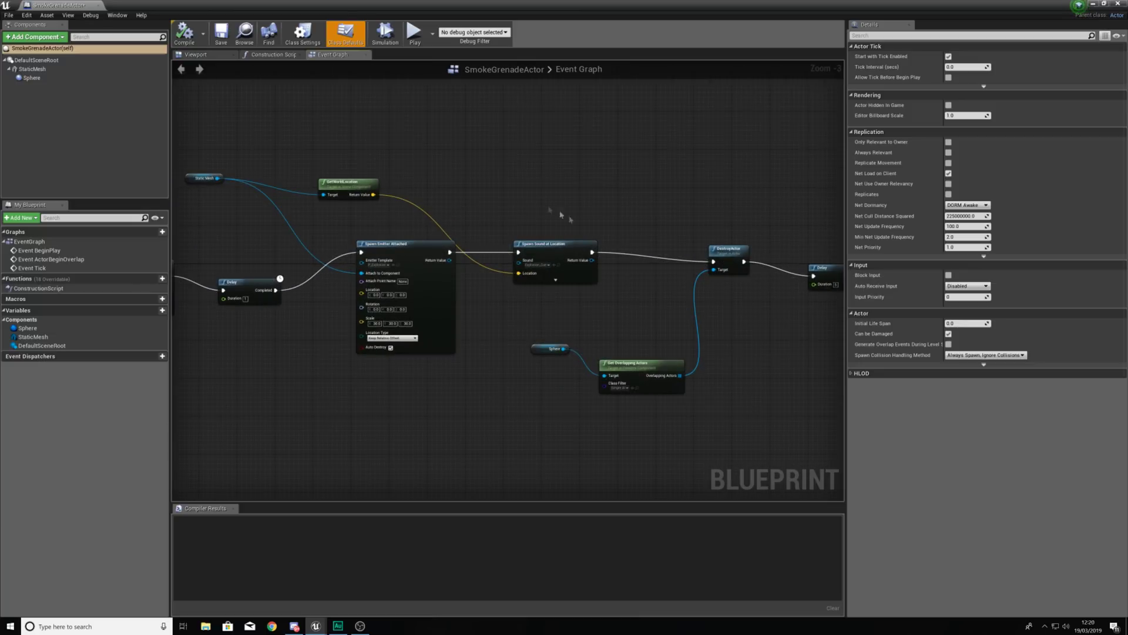
pyautogui.moveTo(591, 325); pyautogui.dragTo(527, 255)
pyautogui.moveTo(633, 193); pyautogui.dragTo(447, 184, button='right')
pyautogui.moveTo(449, 161); pyautogui.dragTo(575, 272)
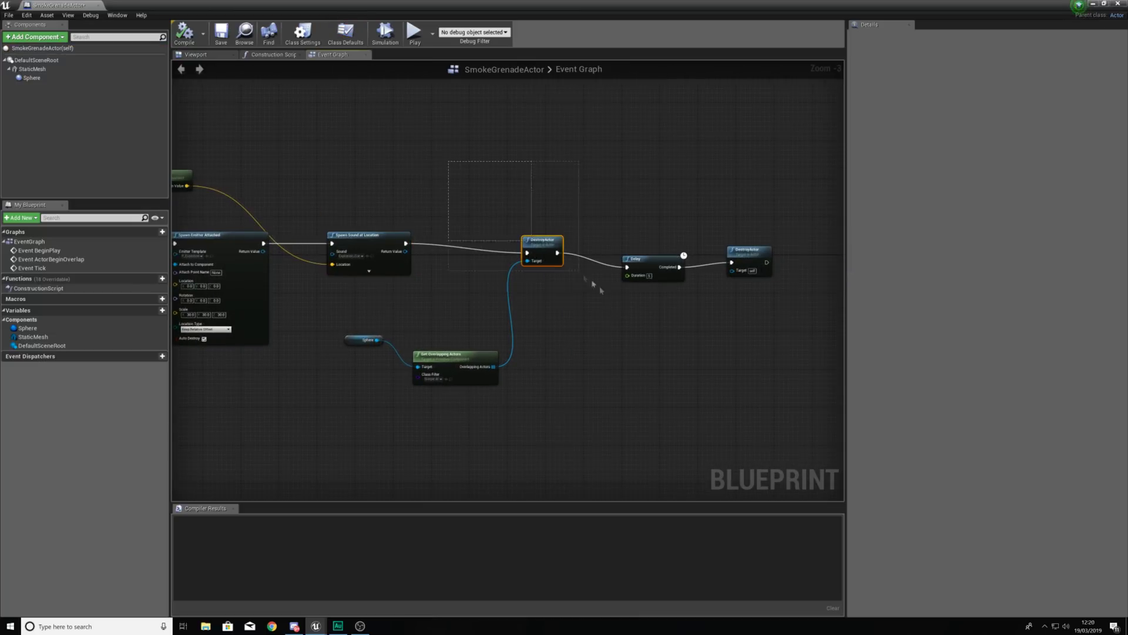
pyautogui.press('Delete')
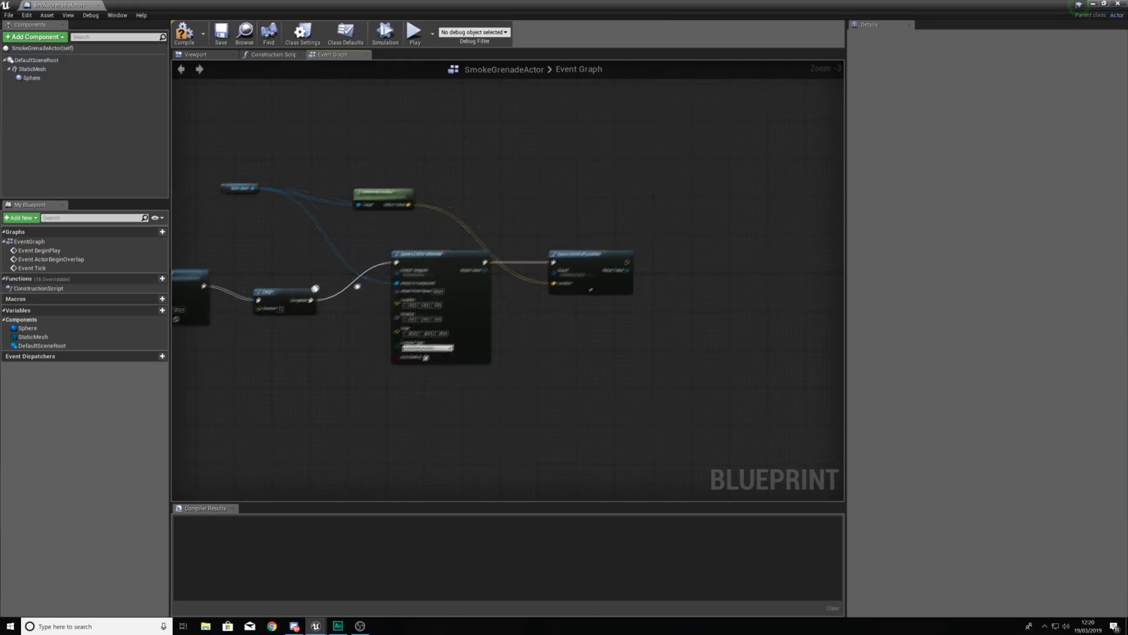
# Step: Review the remaining nodes and search the Spawn Emitter Attached node's emitter templates for "smoke"
pyautogui.moveTo(357, 286); pyautogui.dragTo(495, 286, button='right')
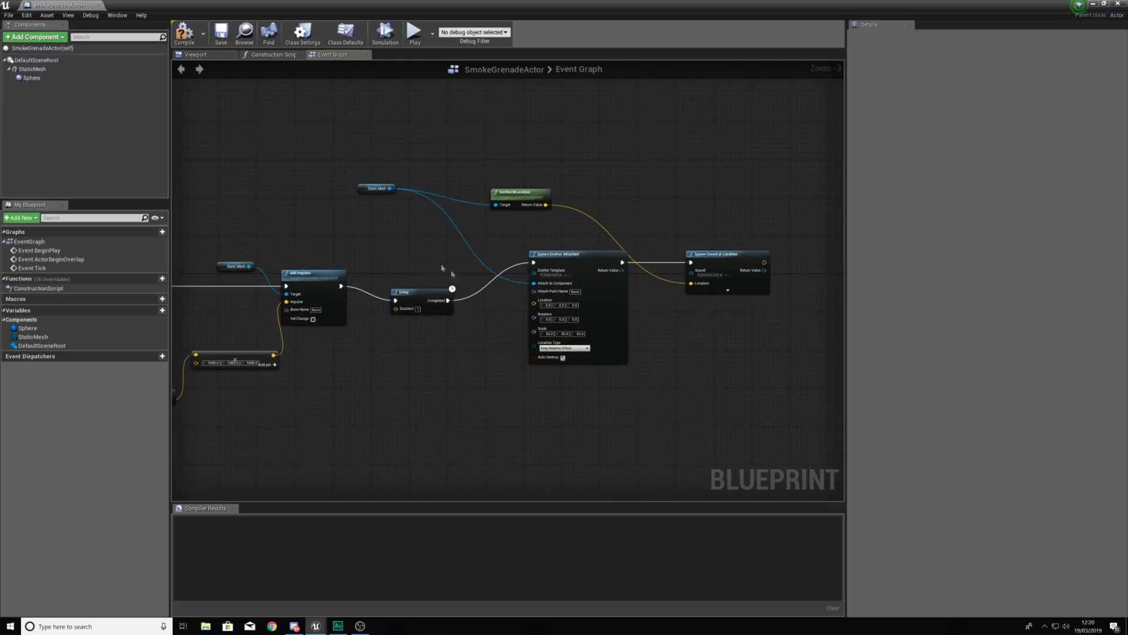
pyautogui.moveTo(379, 262); pyautogui.dragTo(624, 238, button='right')
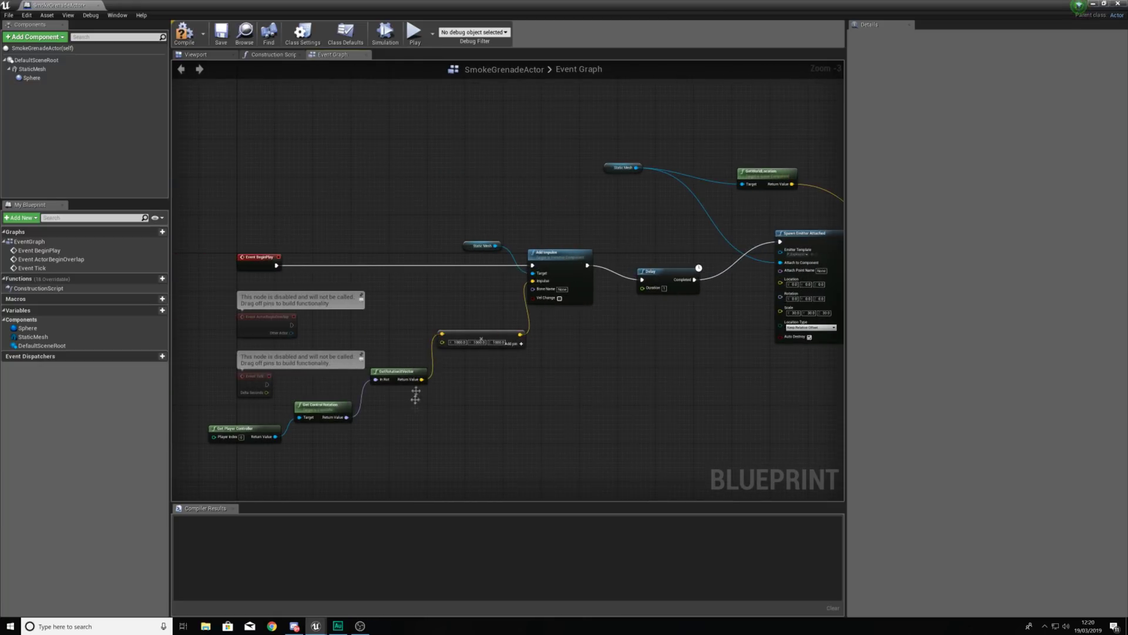
pyautogui.moveTo(756, 338); pyautogui.dragTo(577, 337, button='right')
pyautogui.scroll(-3, 647, 282)
pyautogui.moveTo(532, 268); pyautogui.dragTo(414, 305, button='right')
pyautogui.scroll(5, 454, 297)
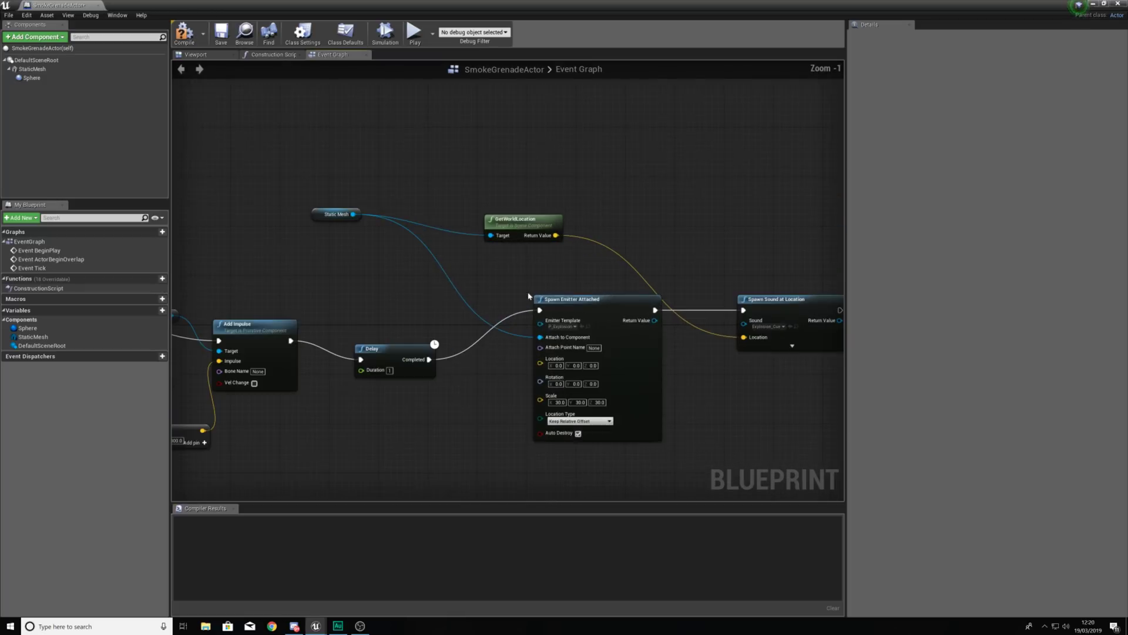
pyautogui.click(563, 327)
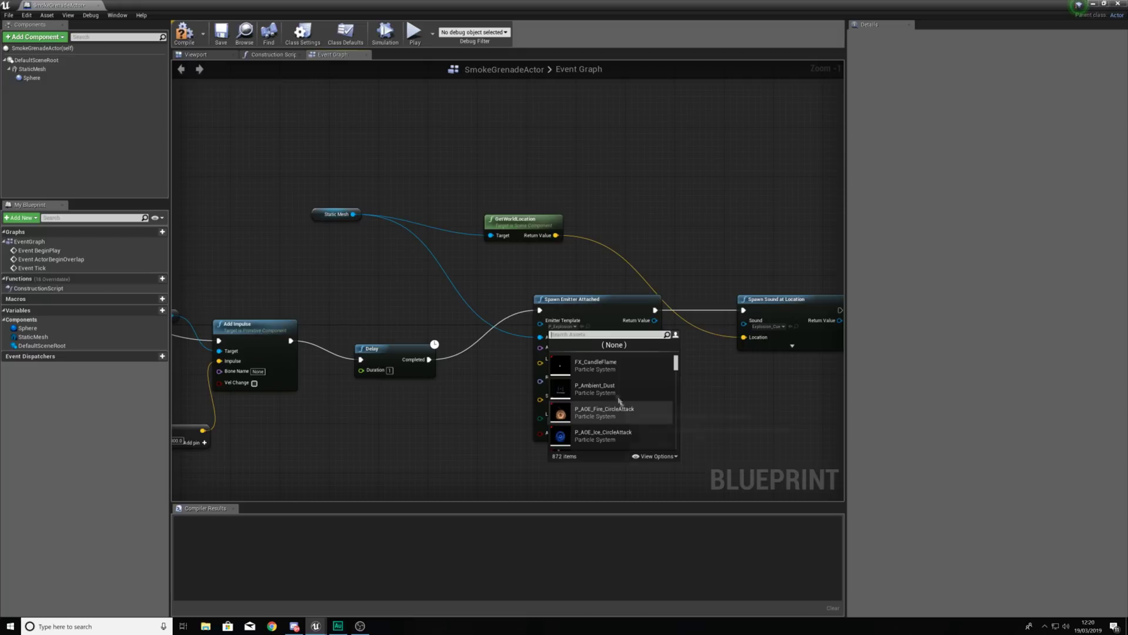
pyautogui.write('smoke')
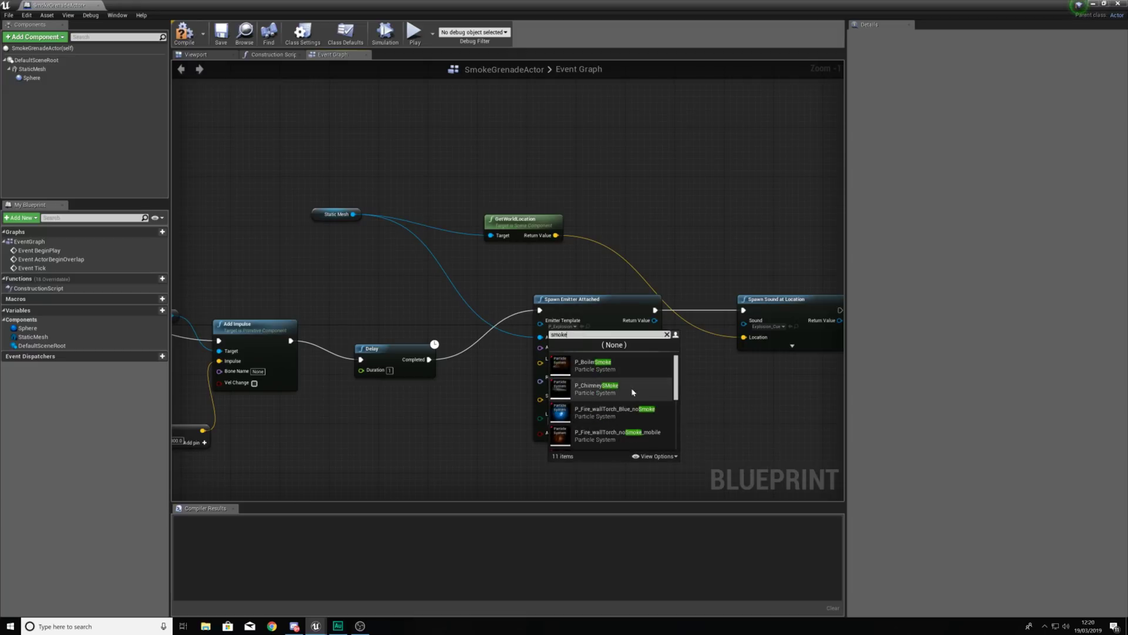
pyautogui.scroll(1, 704, 414)
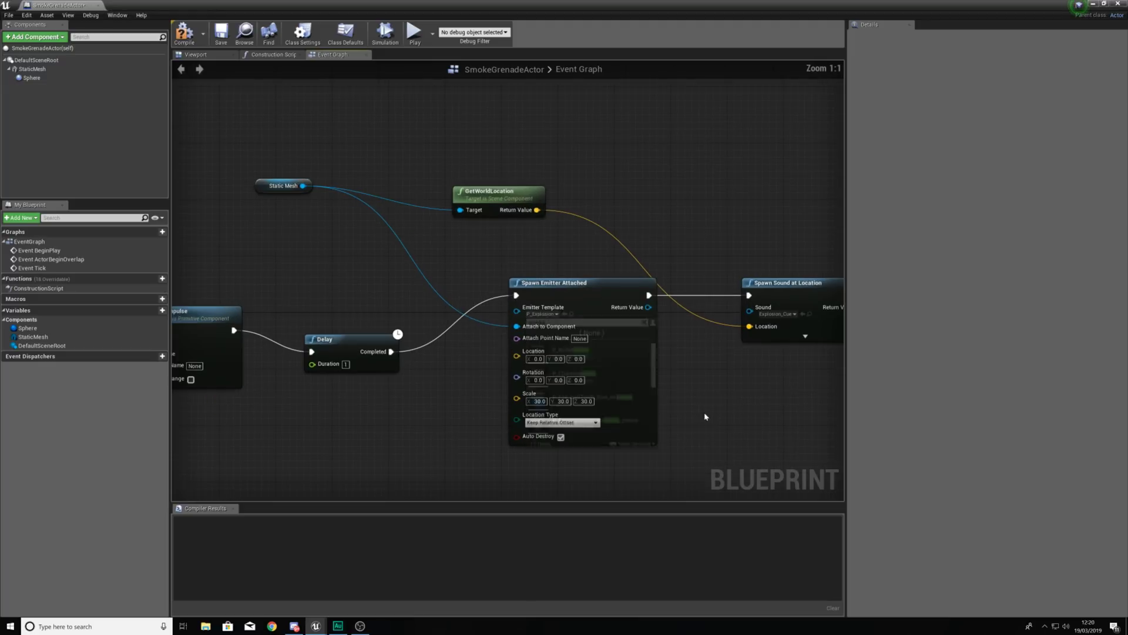
# Step: Set the Spawn Emitter Attached template to P_Smoke from StarterContent/Particles and close the SmokeGrenadeActor blueprint
pyautogui.click(1105, 4)
pyautogui.click(66, 504)
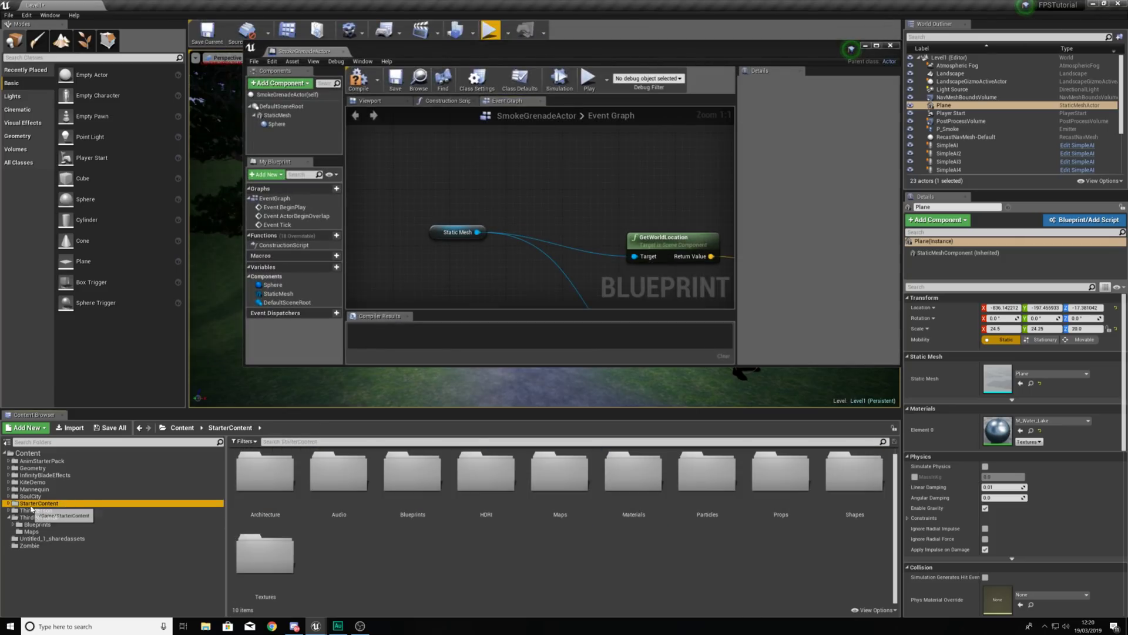
pyautogui.doubleClick(707, 473)
pyautogui.click(662, 482)
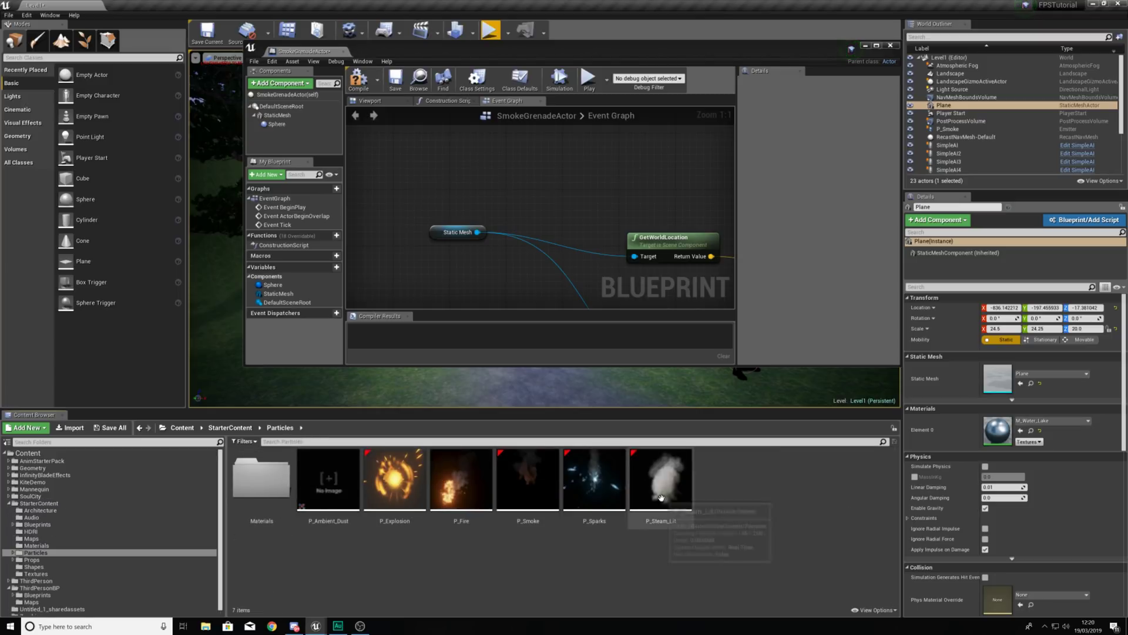
pyautogui.click(520, 489)
pyautogui.moveTo(627, 254); pyautogui.dragTo(518, 159, button='right')
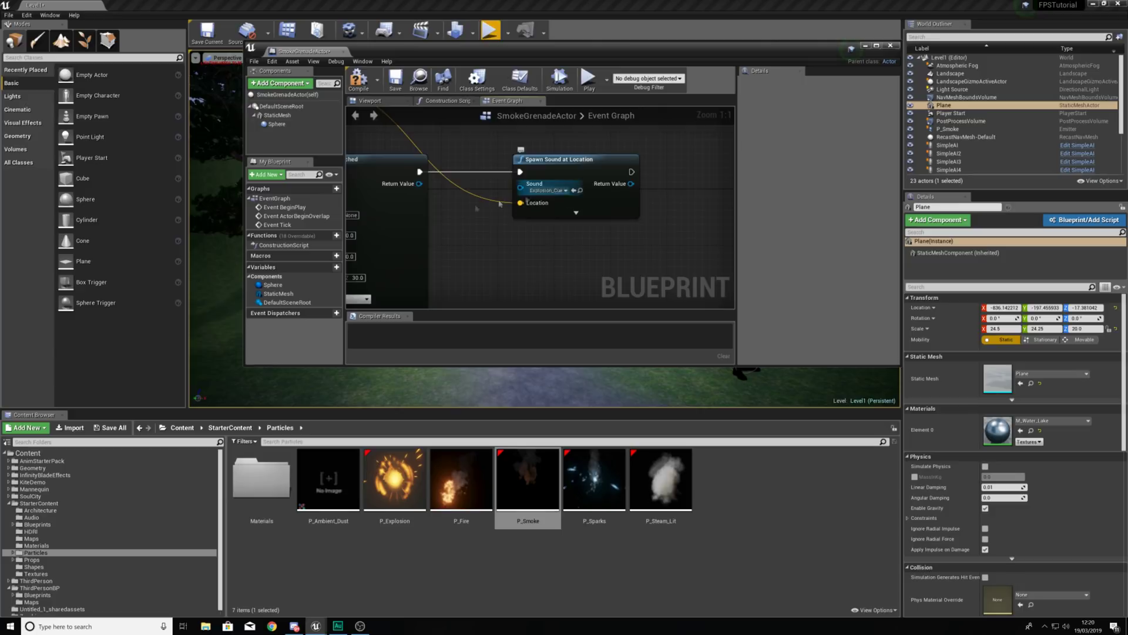
pyautogui.moveTo(454, 215); pyautogui.dragTo(635, 206, button='right')
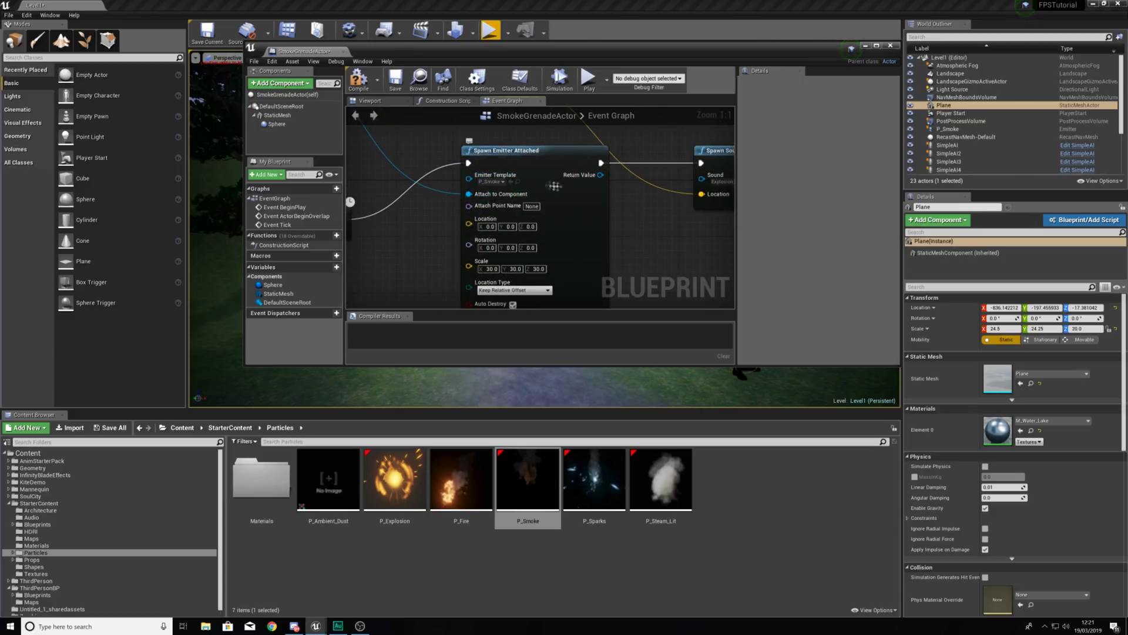
pyautogui.click(891, 45)
# Step: Place a P_Smoke emitter on the level's path to preview the effect, and delete it again
pyautogui.moveTo(527, 479); pyautogui.dragTo(550, 309)
pyautogui.moveTo(557, 312); pyautogui.dragTo(579, 359, button='right')
pyautogui.press('w')
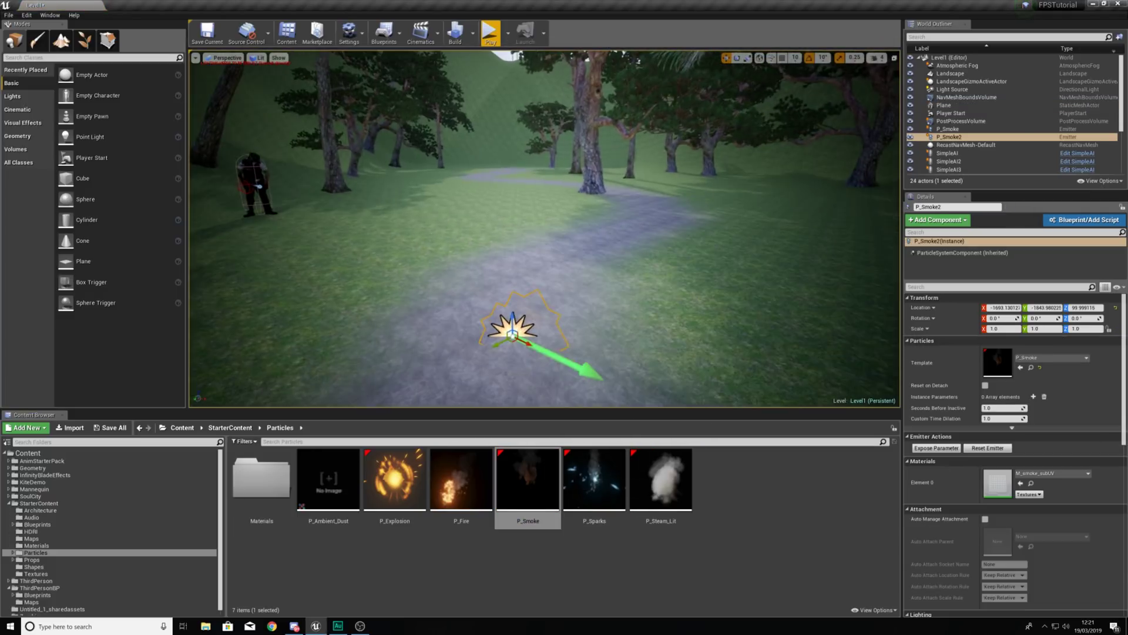
pyautogui.press('g')
pyautogui.moveTo(562, 308); pyautogui.dragTo(597, 291, button='right')
pyautogui.press('g')
pyautogui.press('g')
pyautogui.press('g')
pyautogui.press('g')
pyautogui.press('g')
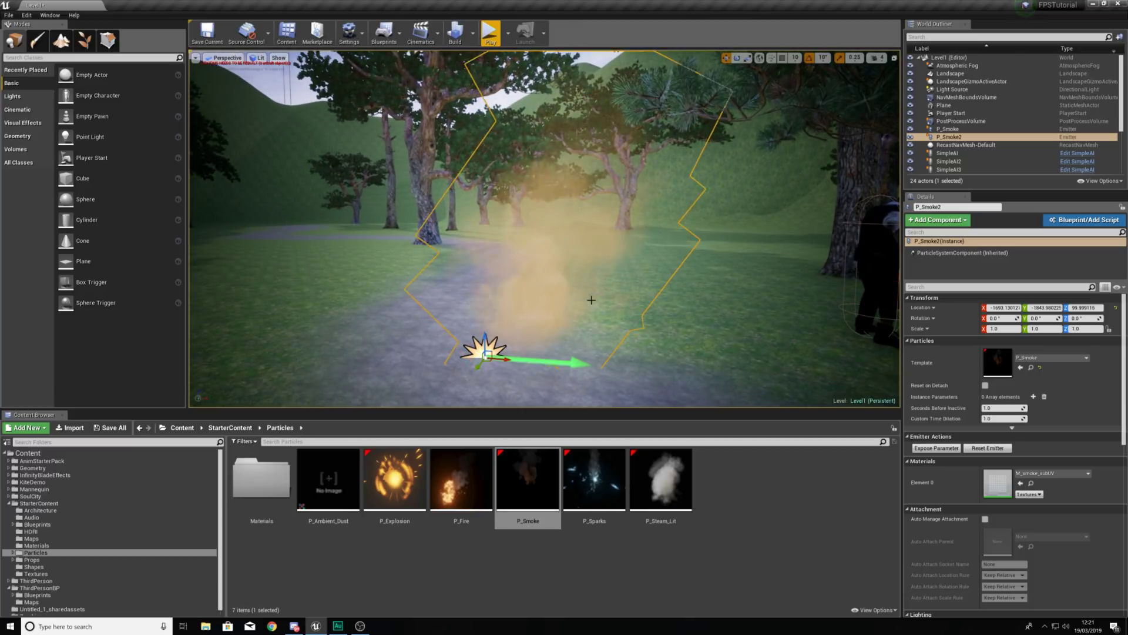
pyautogui.moveTo(592, 296); pyautogui.dragTo(541, 315, button='right')
pyautogui.press('Delete')
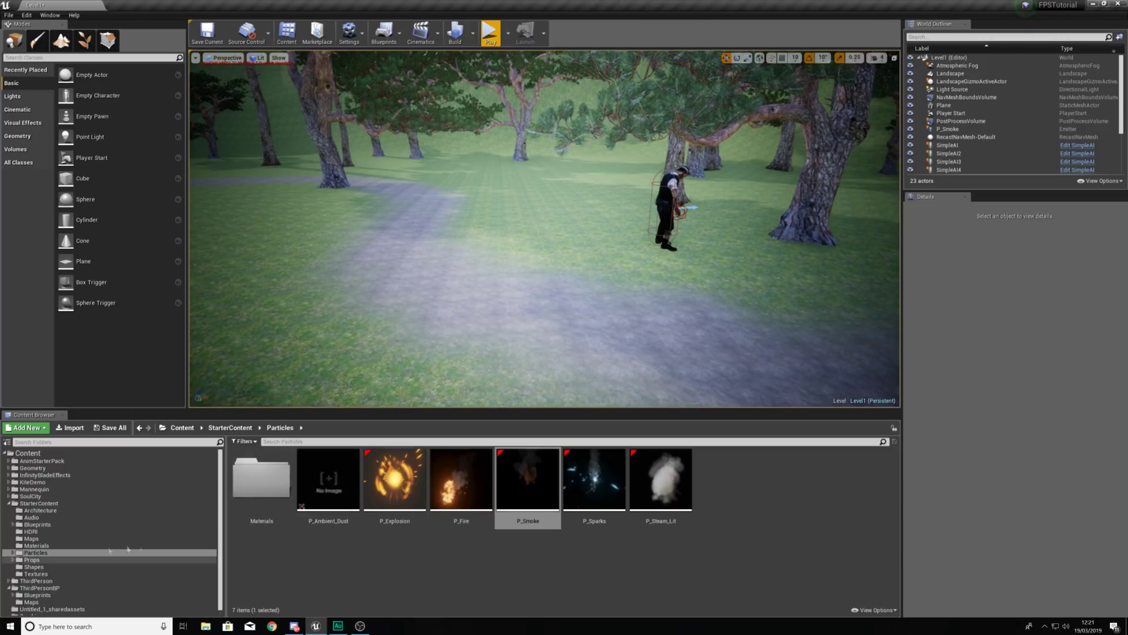
# Step: Open the ThirdPersonCharacter blueprint from ThirdPersonBP/Blueprints and maximise its editor window
pyautogui.scroll(-1, 59, 582)
pyautogui.click(59, 583)
pyautogui.click(38, 590)
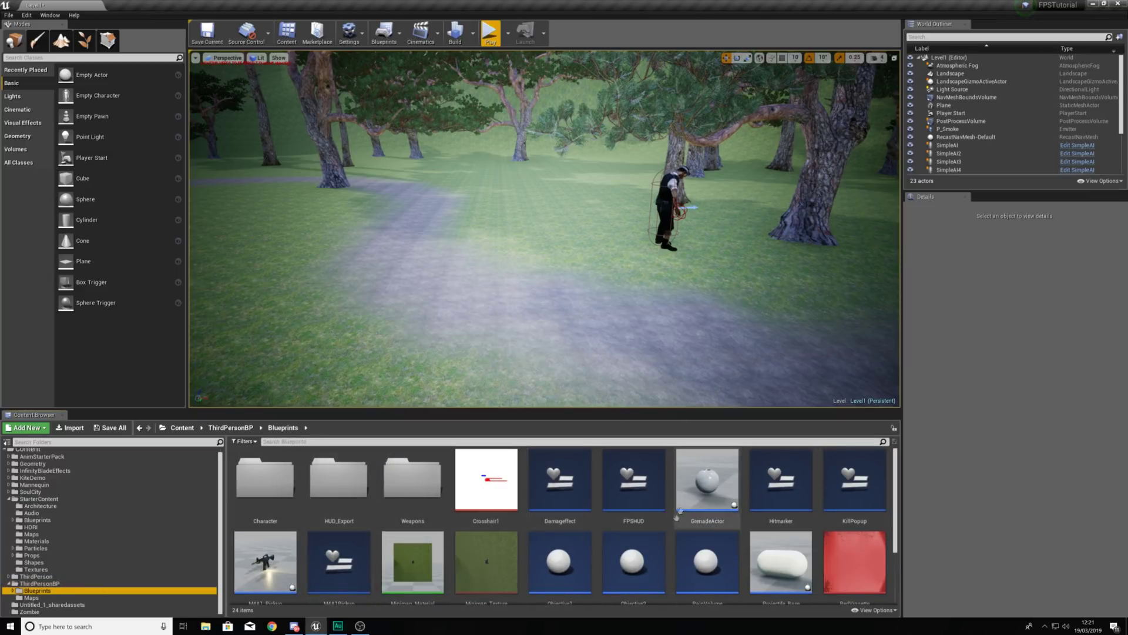
pyautogui.scroll(-2, 610, 470)
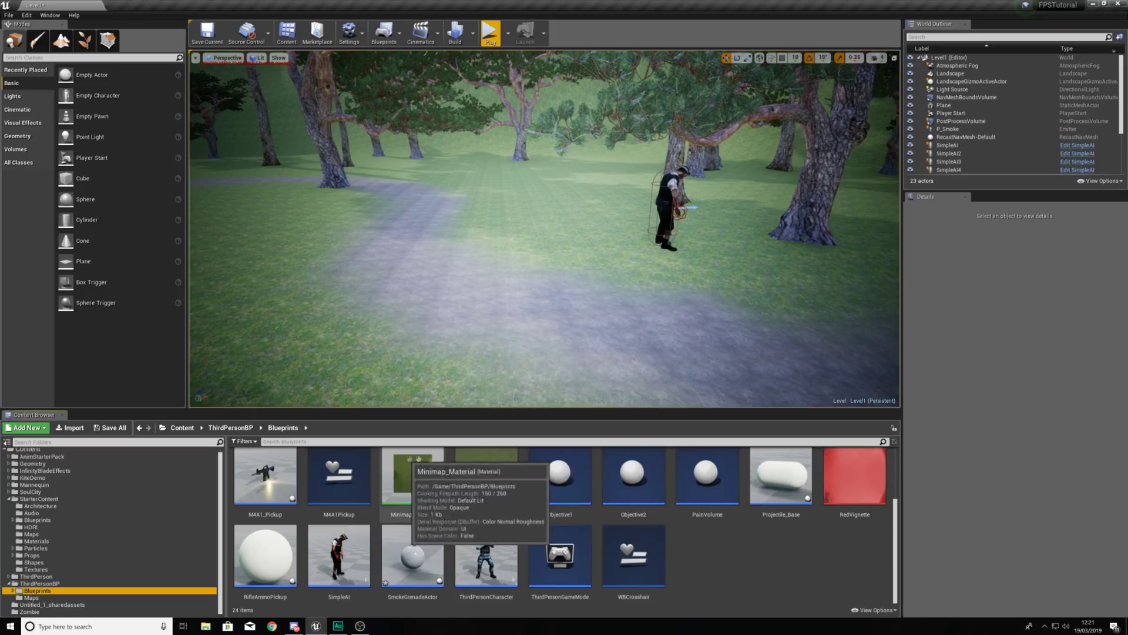
pyautogui.click(487, 556)
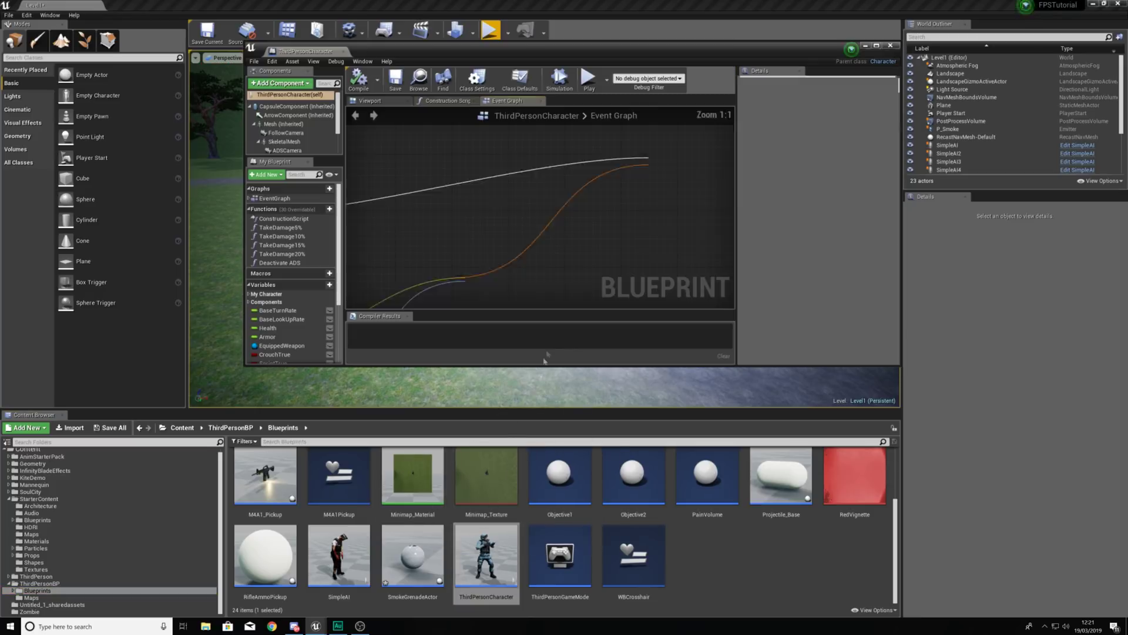
pyautogui.doubleClick(623, 46)
# Step: Move the InputAction Grenade node in the Event Graph up and to the left, clear of the spawn nodes
pyautogui.moveTo(442, 269); pyautogui.dragTo(667, 326, button='right')
pyautogui.scroll(-3, 666, 328)
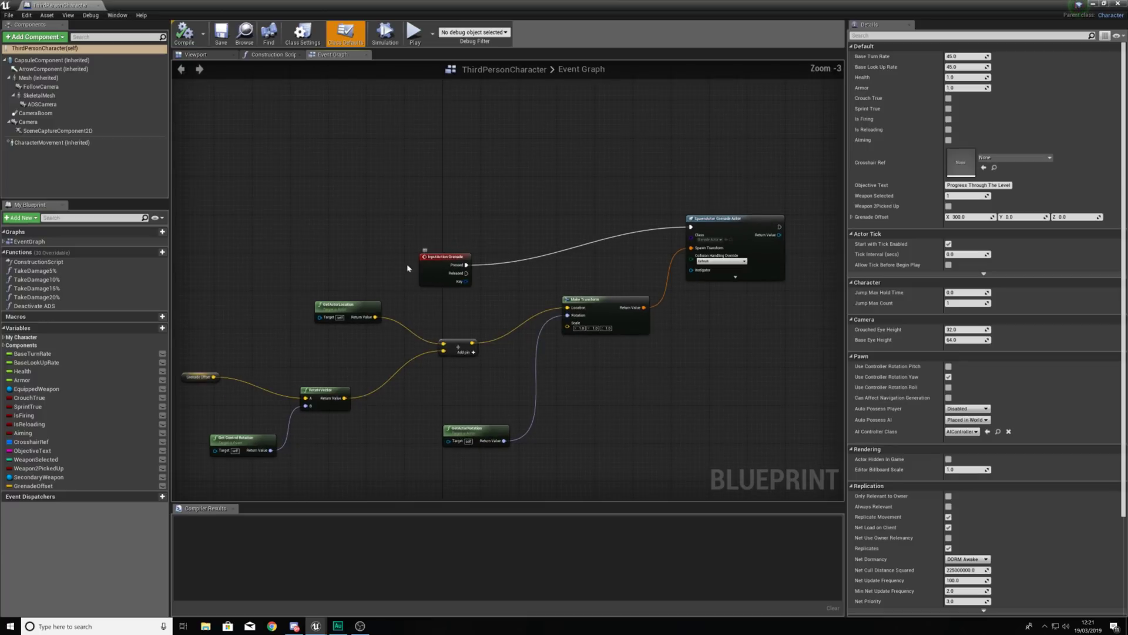
pyautogui.moveTo(407, 263); pyautogui.dragTo(454, 258, button='right')
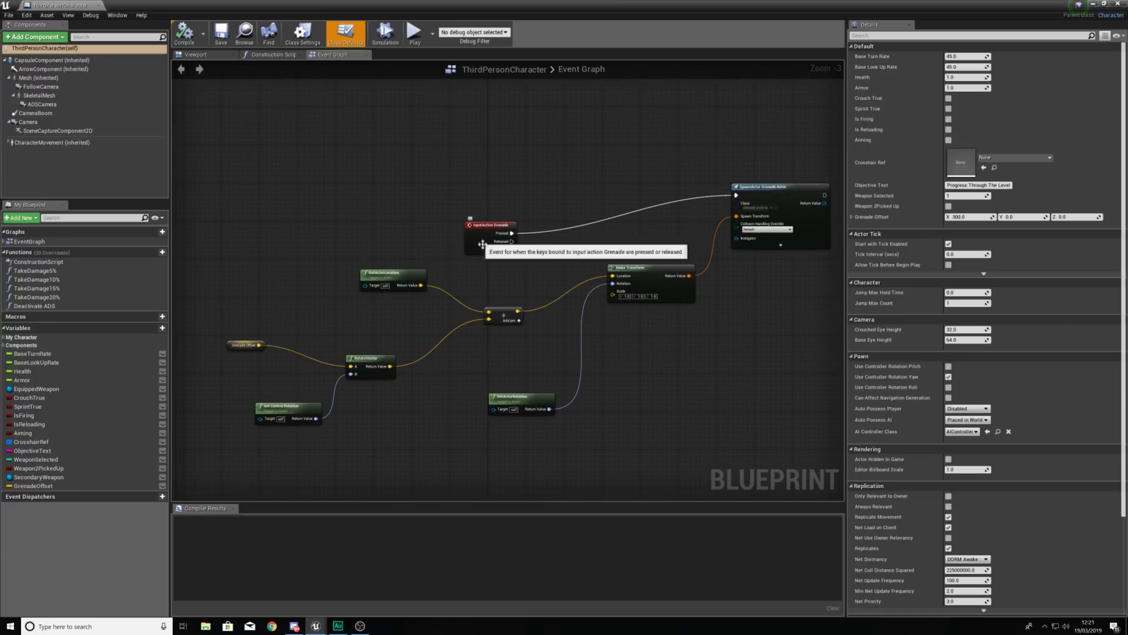
pyautogui.moveTo(481, 257); pyautogui.dragTo(305, 194)
# Step: Duplicate the Grenade Actor spawn and transform nodes, place the copy below the originals, and return to the level editor
pyautogui.moveTo(622, 265); pyautogui.dragTo(638, 226, button='right')
pyautogui.scroll(-1, 540, 288)
pyautogui.moveTo(361, 399); pyautogui.dragTo(773, 207)
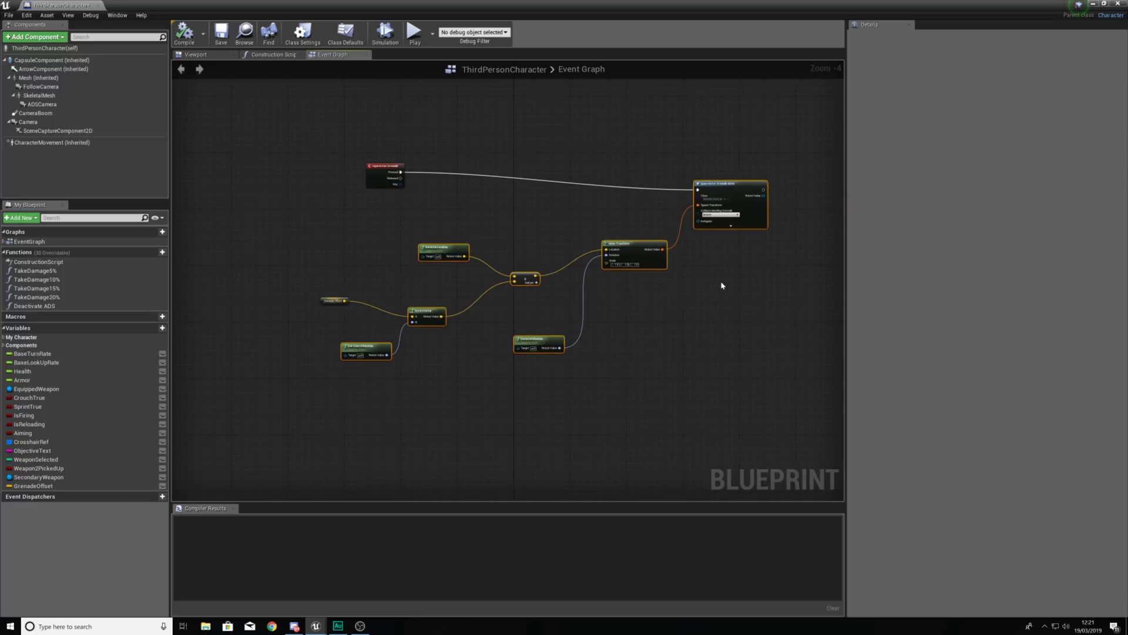
pyautogui.hotkey('ctrl', 'c')
pyautogui.hotkey('ctrl', 'v')
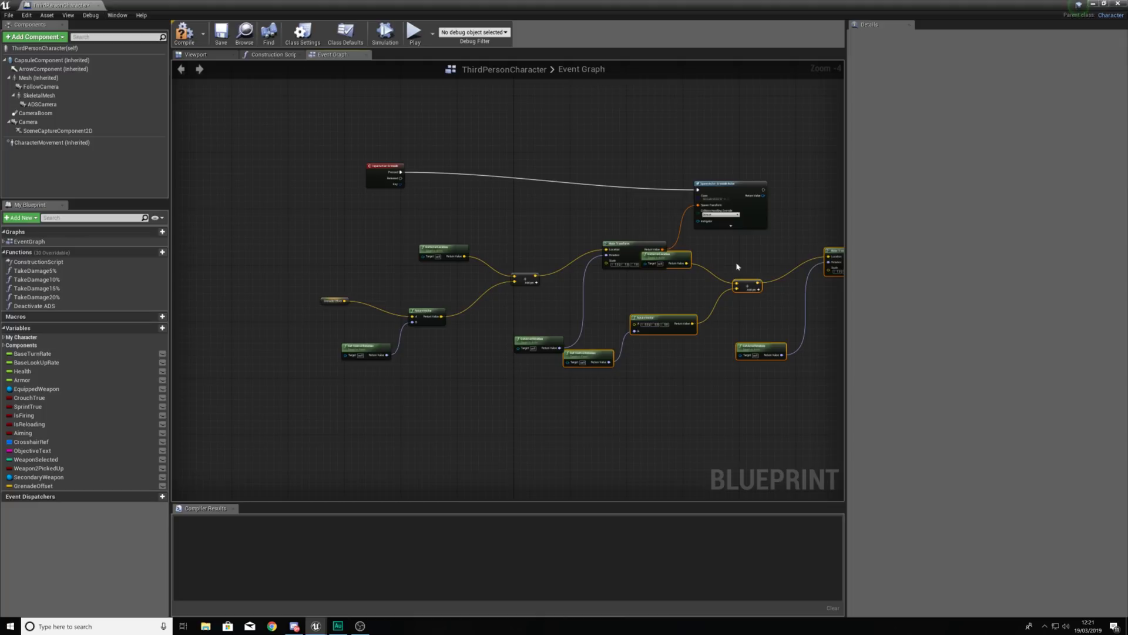
pyautogui.moveTo(836, 256); pyautogui.dragTo(609, 474)
pyautogui.scroll(4, 519, 429)
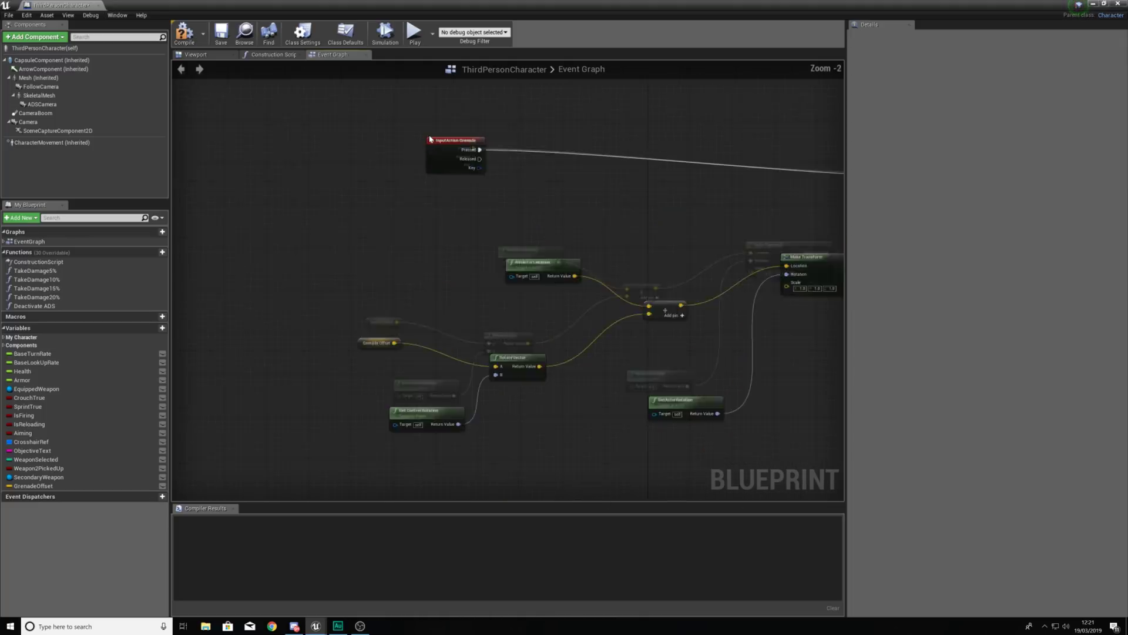
pyautogui.hotkey('alt', 'Tab')
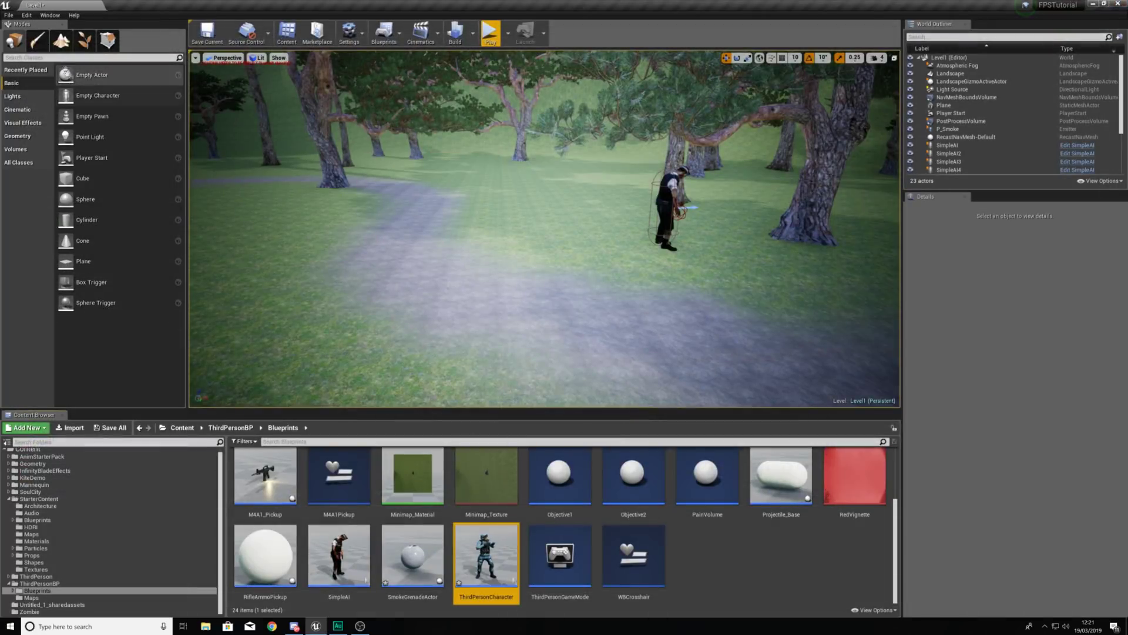
# Step: Add an action mapping named SmokeGrenade in the project's Input settings
pyautogui.click(26, 15)
pyautogui.click(49, 141)
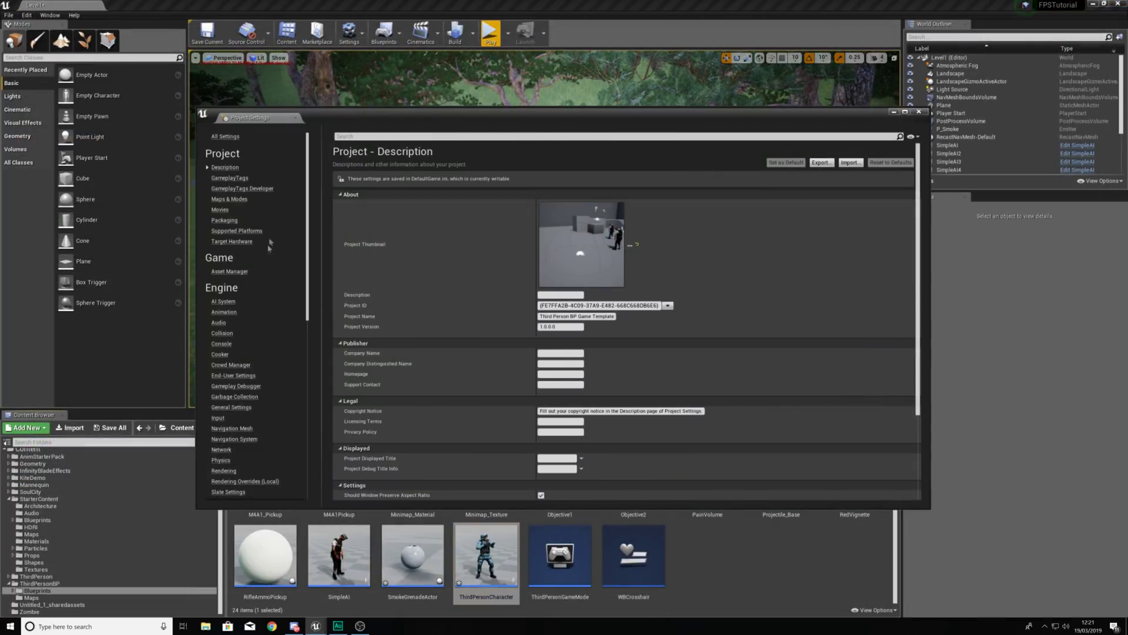
pyautogui.click(217, 417)
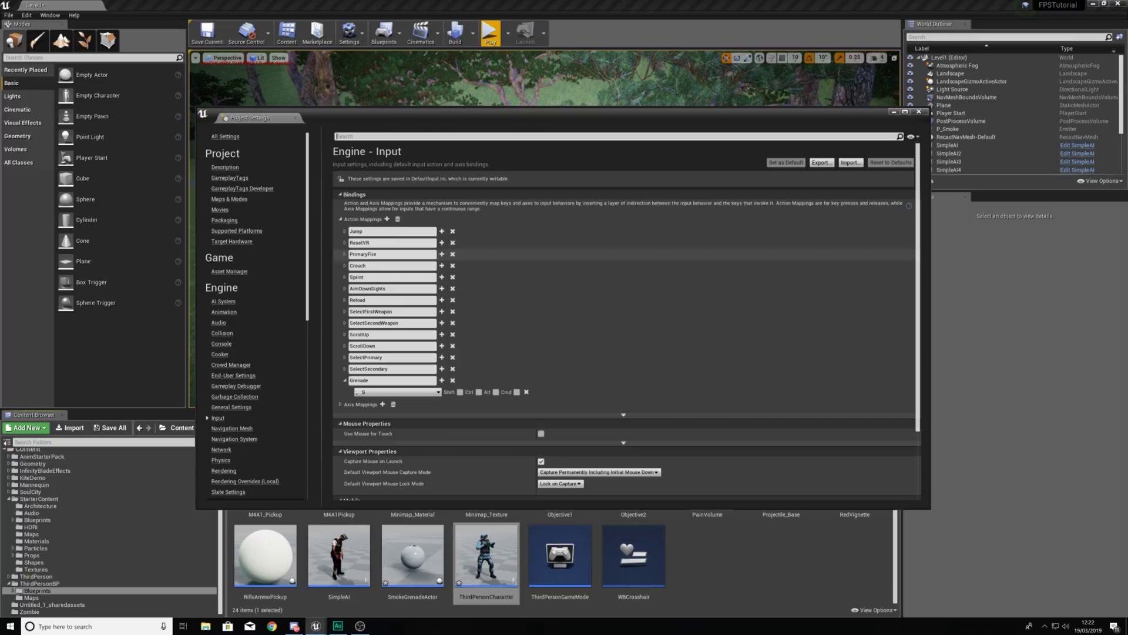
pyautogui.click(387, 218)
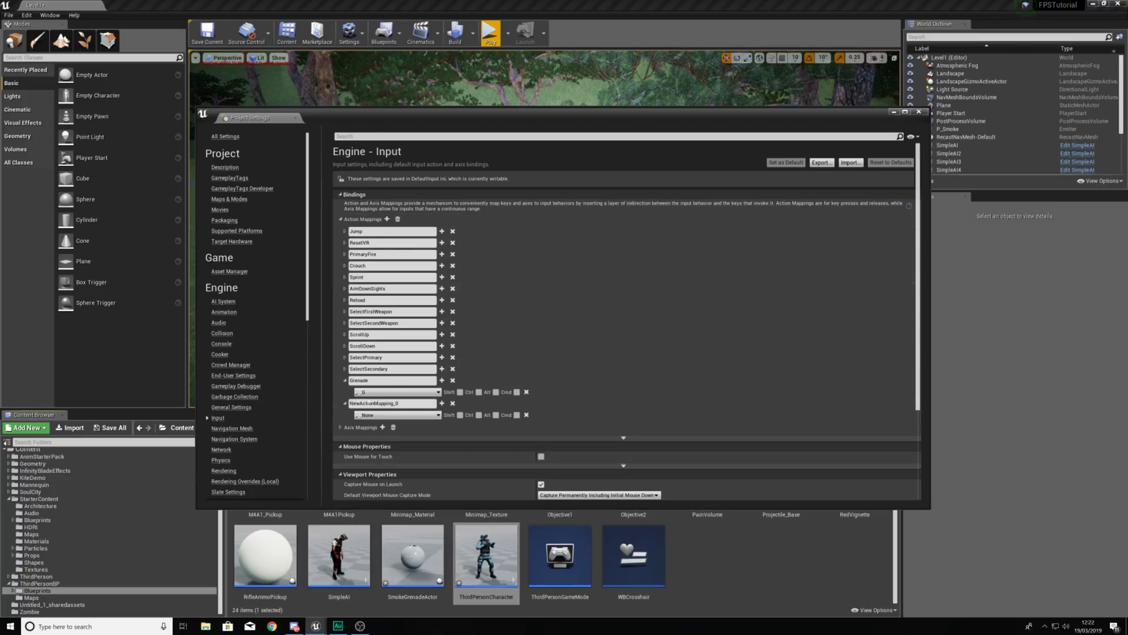
pyautogui.write('SmokeGrenade')
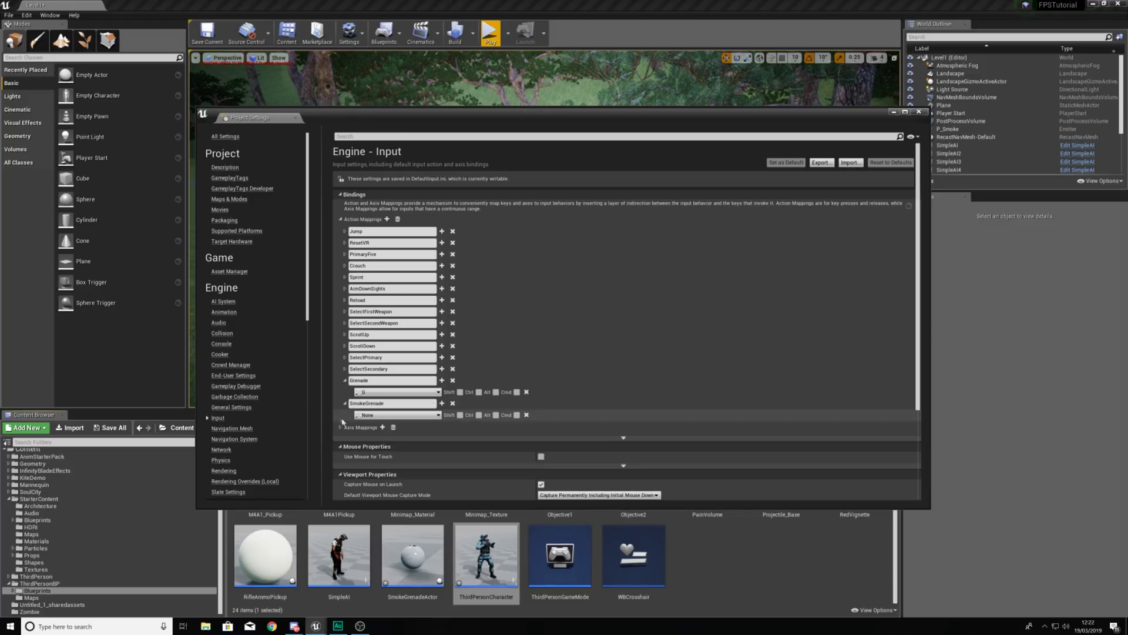
# Step: Bind the SmokeGrenade action mapping to the F keyboard key and close the Project Settings
pyautogui.click(362, 416)
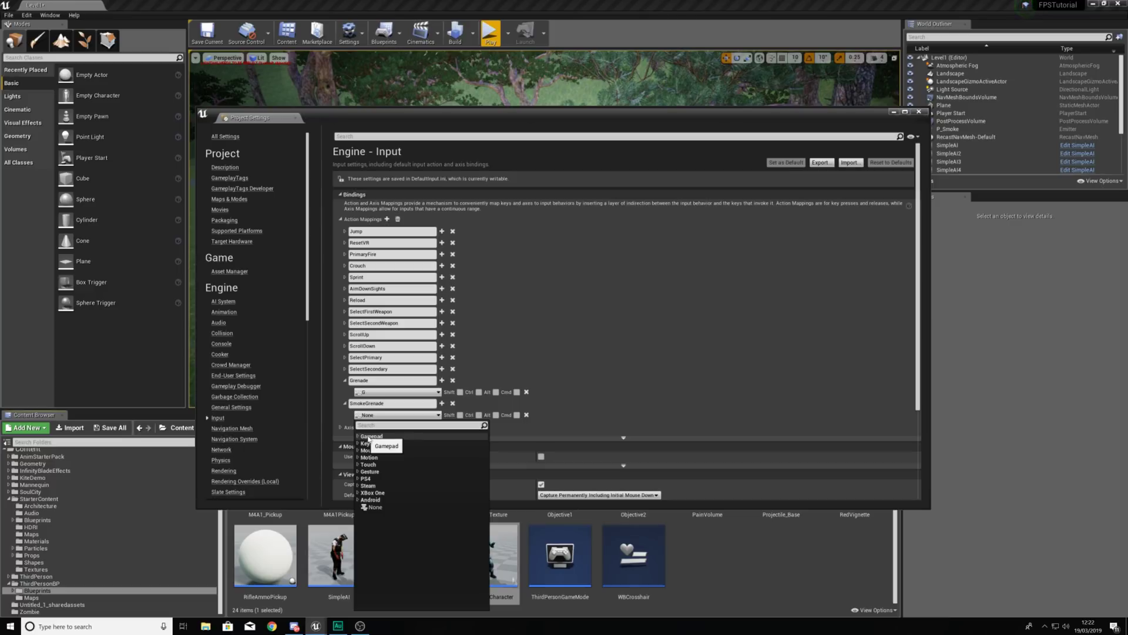
pyautogui.click(365, 443)
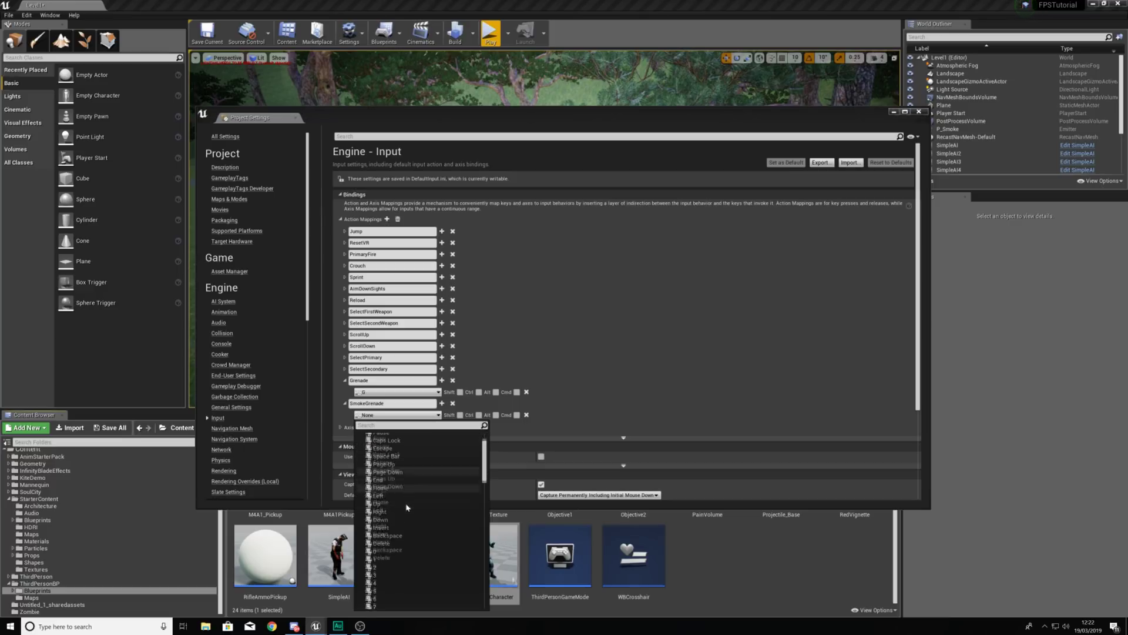
pyautogui.scroll(-5, 394, 523)
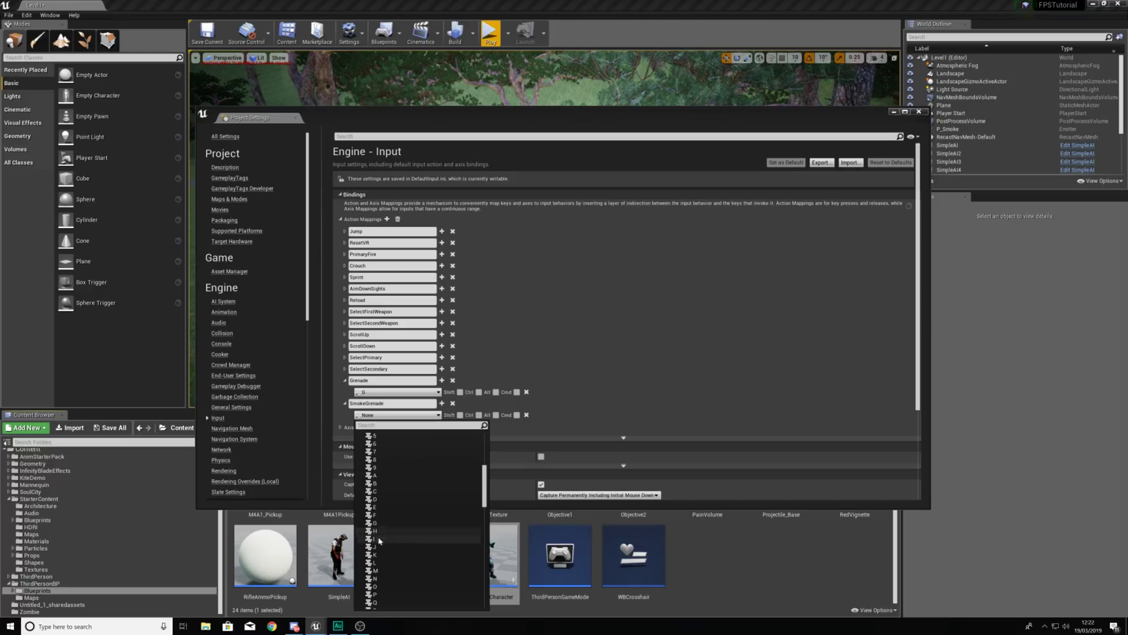
pyautogui.click(377, 515)
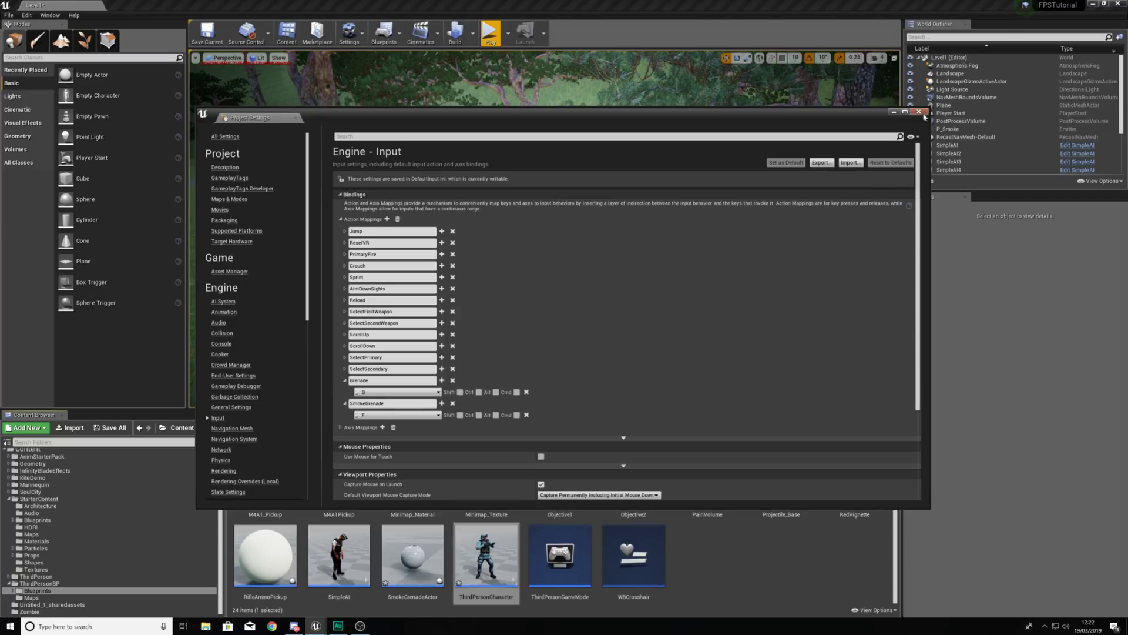
pyautogui.click(922, 113)
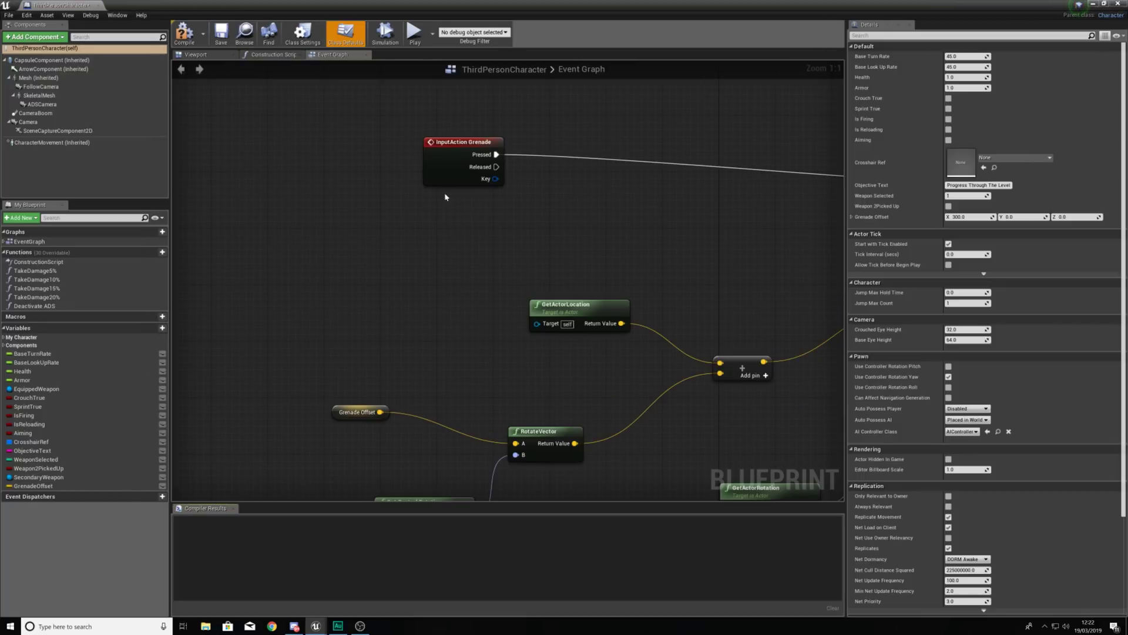
# Step: Add the InputAction SmokeGrenade event to the Event Graph, above the duplicated spawn nodes
pyautogui.moveTo(532, 243); pyautogui.dragTo(390, 151, button='right')
pyautogui.scroll(-2, 426, 270)
pyautogui.moveTo(462, 443); pyautogui.dragTo(425, 330, button='right')
pyautogui.rightClick(422, 326)
pyautogui.write('smokee')
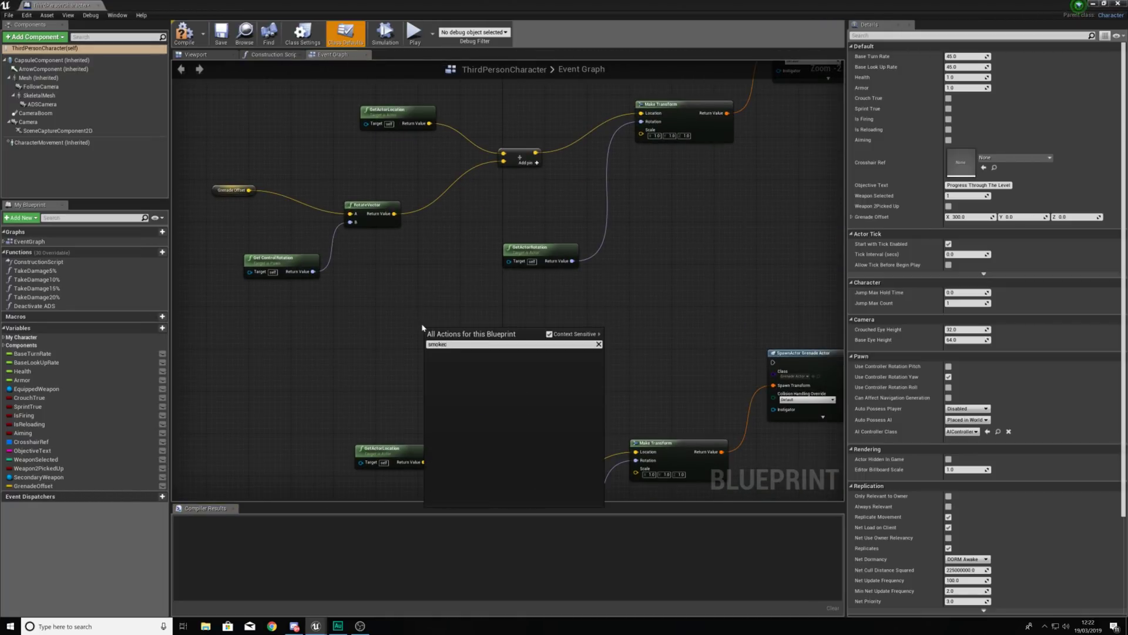
pyautogui.press('BackSpace')
pyautogui.press('Return')
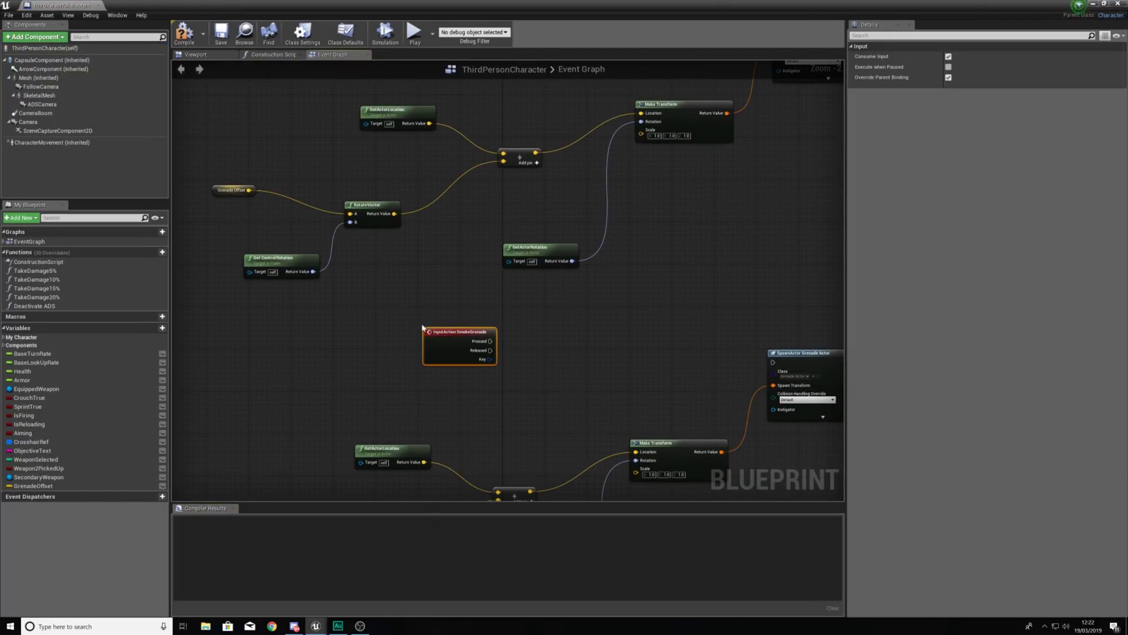
# Step: Move the InputAction SmokeGrenade event clear of the duplicated nodes and connect its Pressed output to the copied SpawnActor node
pyautogui.moveTo(490, 341); pyautogui.dragTo(300, 360)
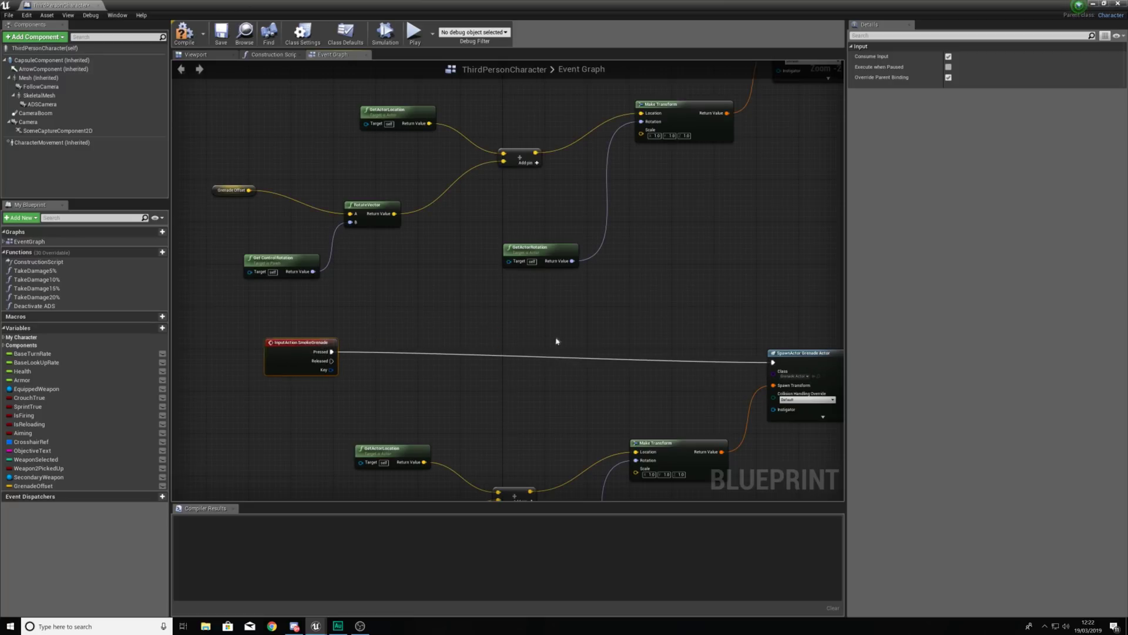
pyautogui.click(558, 328)
pyautogui.moveTo(556, 321); pyautogui.dragTo(524, 425, button='right')
pyautogui.scroll(-4, 525, 427)
pyautogui.scroll(2, 500, 376)
pyautogui.moveTo(584, 398); pyautogui.dragTo(584, 312, button='right')
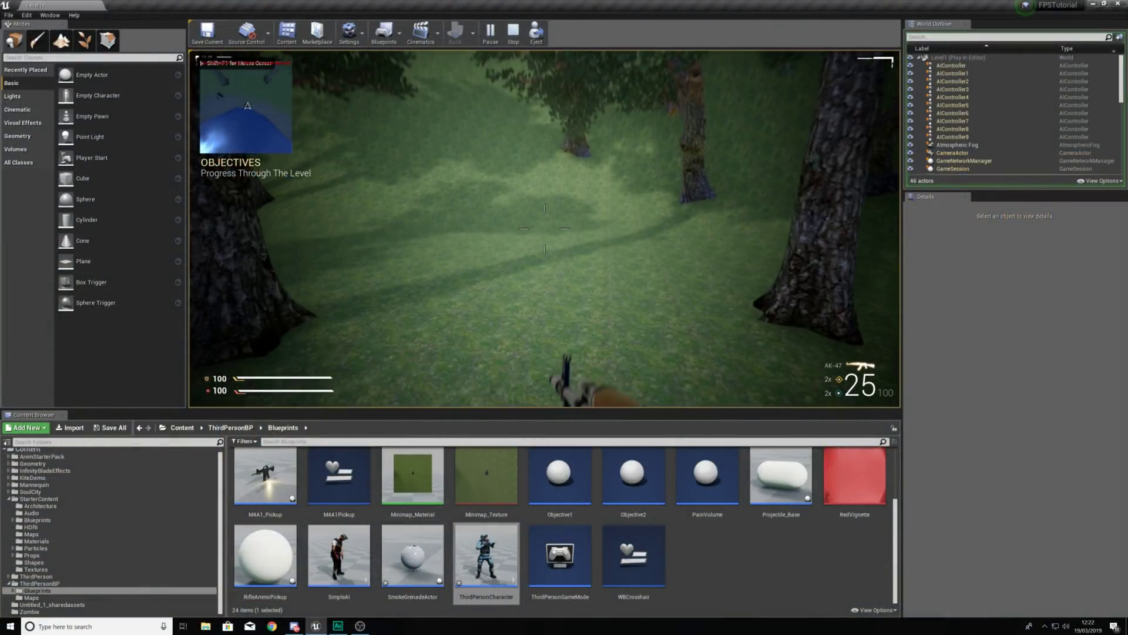
# Step: Play-test the level by walking through the forest and throwing grenades with the new SmokeGrenade input, and stop playing
pyautogui.press('w')
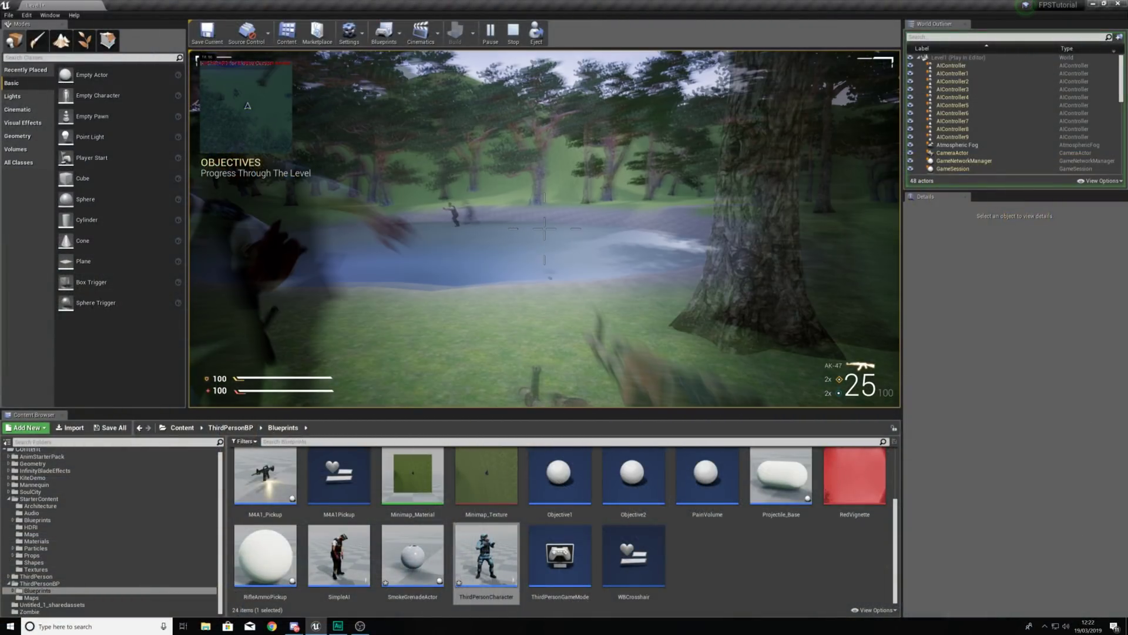
pyautogui.press('w')
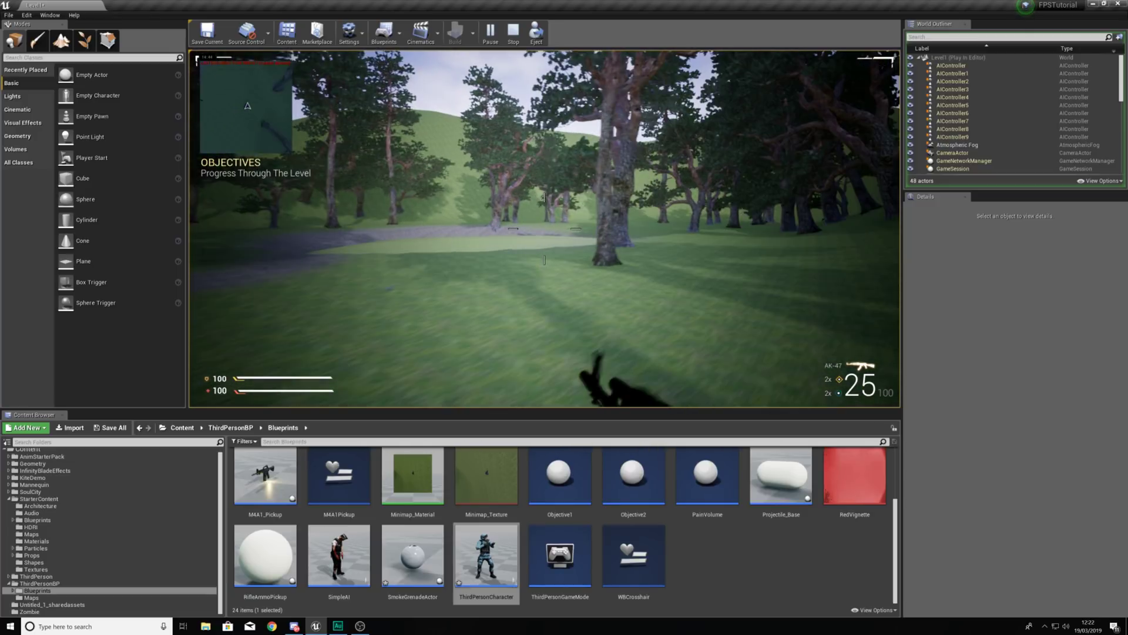
pyautogui.press('d')
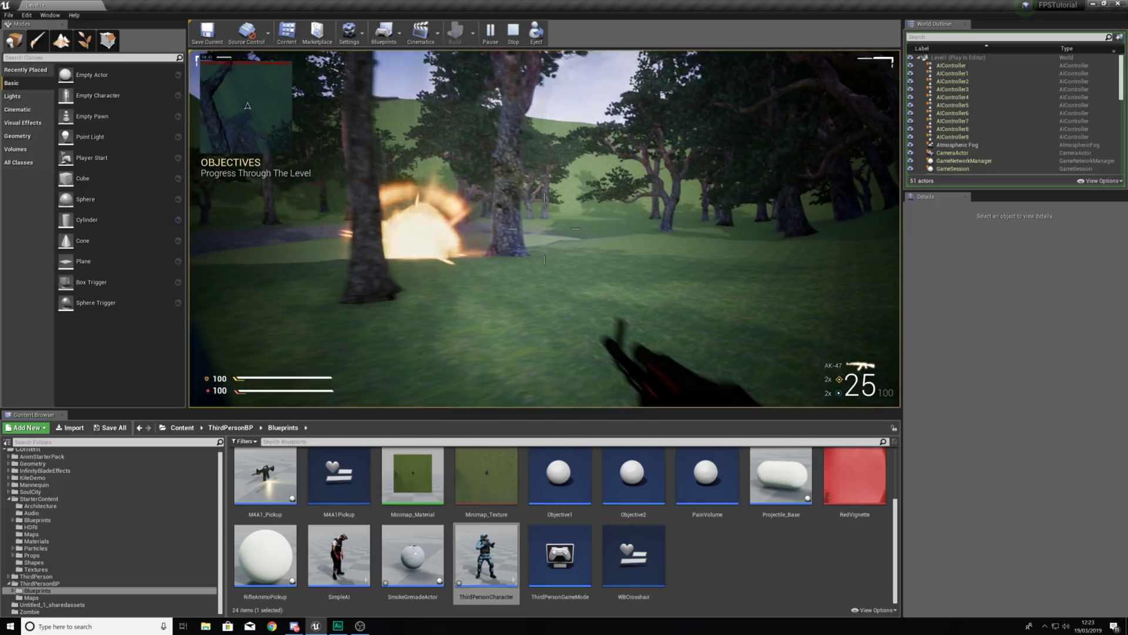
pyautogui.press('w')
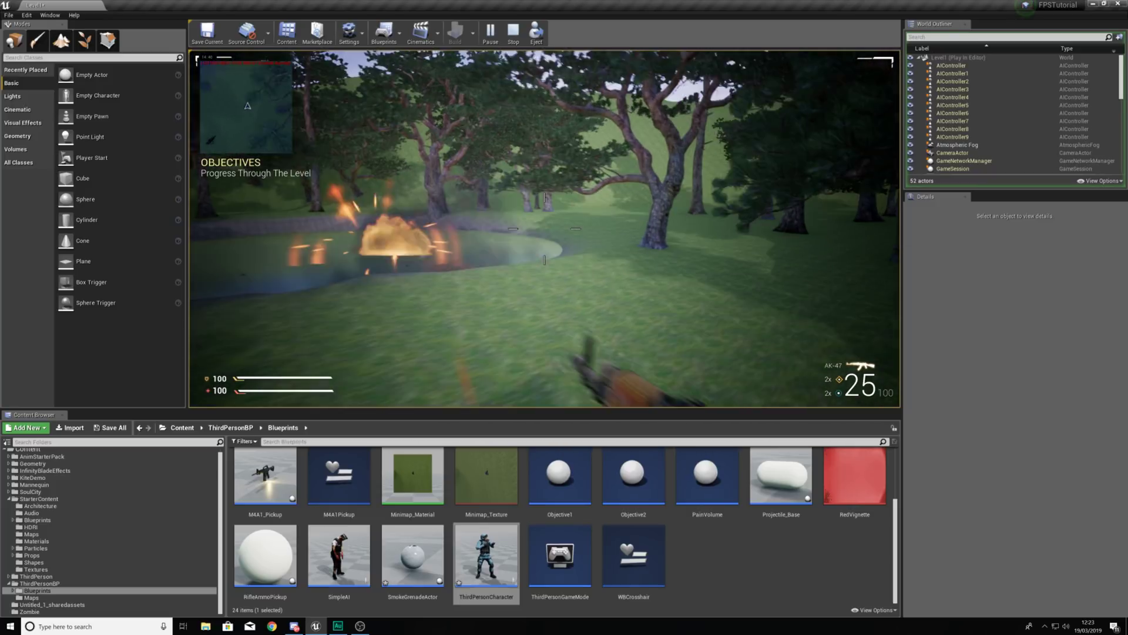
pyautogui.press('w')
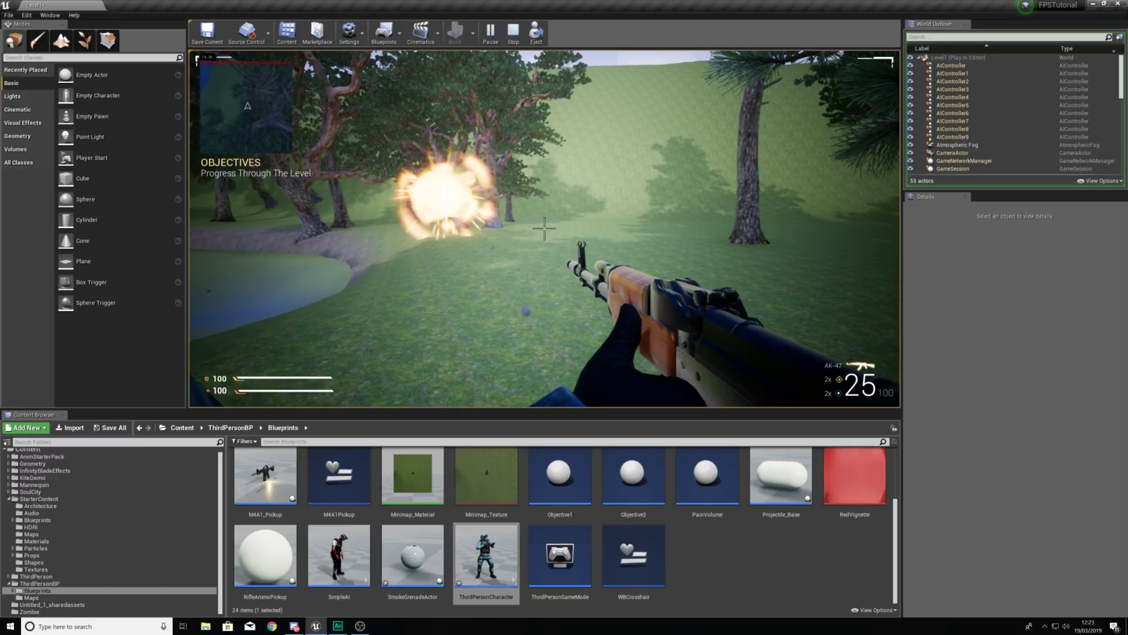
pyautogui.press('w')
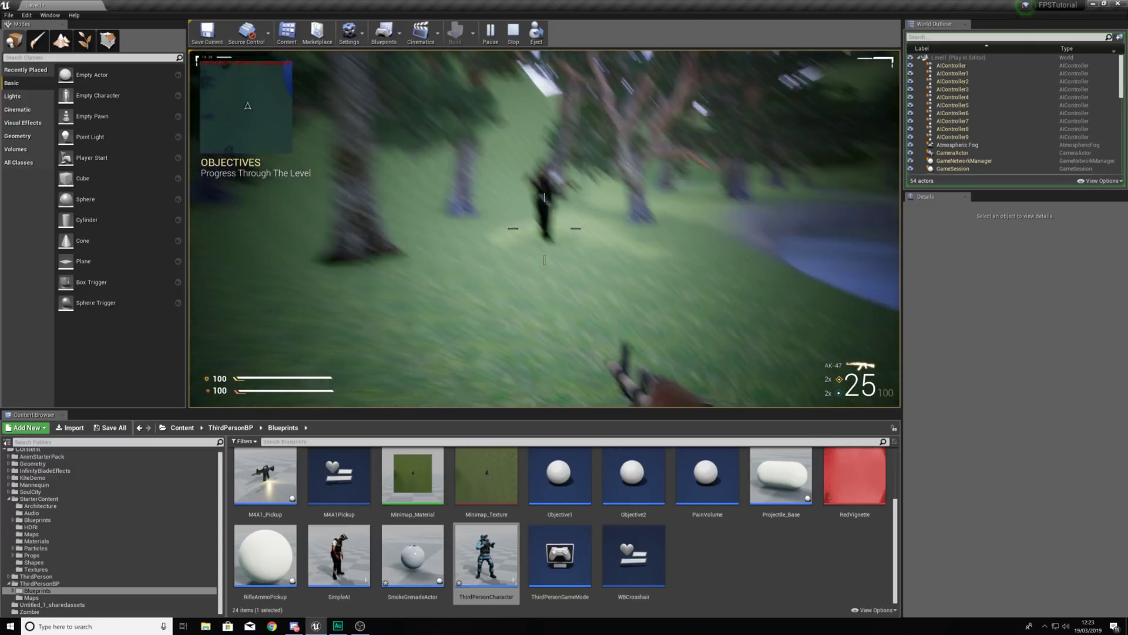
pyautogui.press('s')
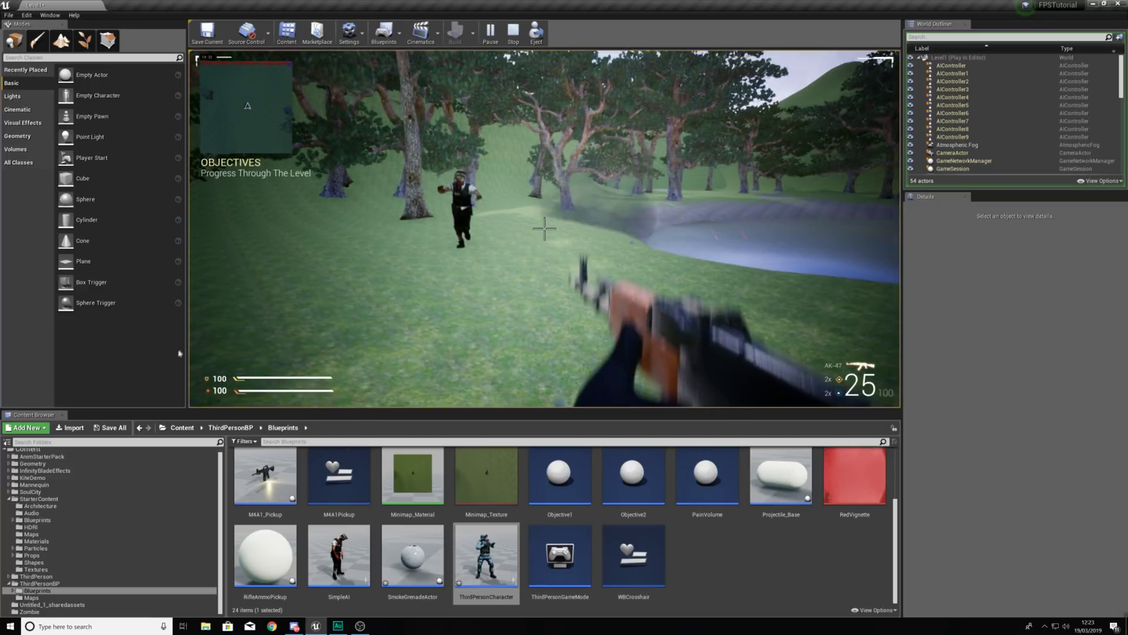
pyautogui.press('Escape')
# Step: Reopen the ThirdPersonCharacter blueprint from the Blueprints folder
pyautogui.scroll(2, 470, 546)
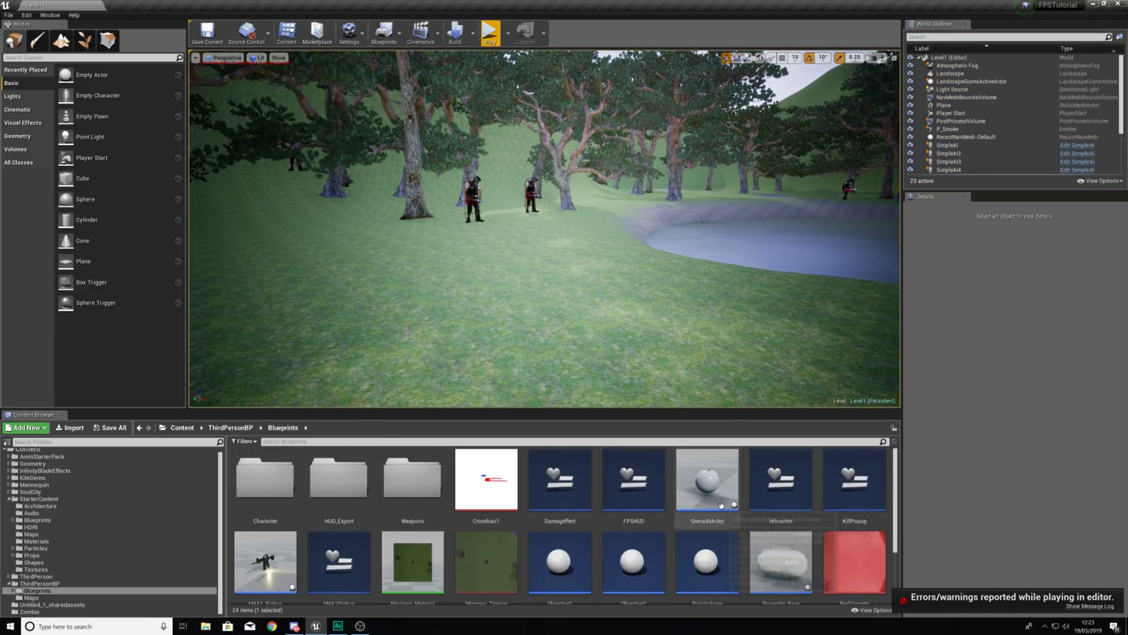
pyautogui.scroll(-3, 470, 546)
pyautogui.scroll(3, 544, 496)
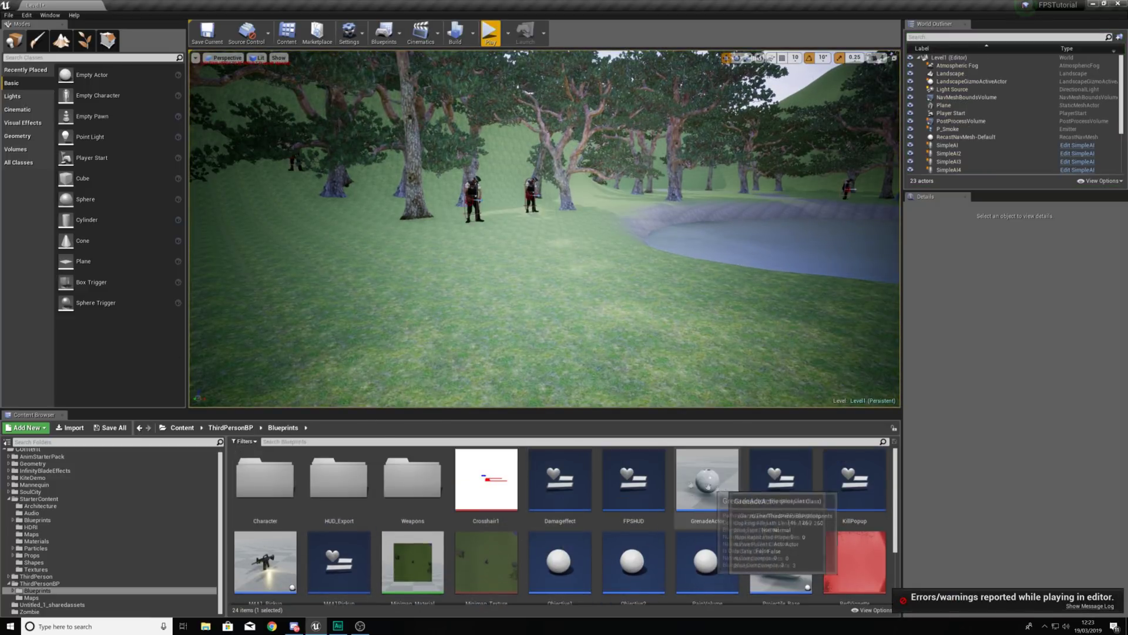
pyautogui.scroll(-3, 544, 496)
pyautogui.doubleClick(480, 546)
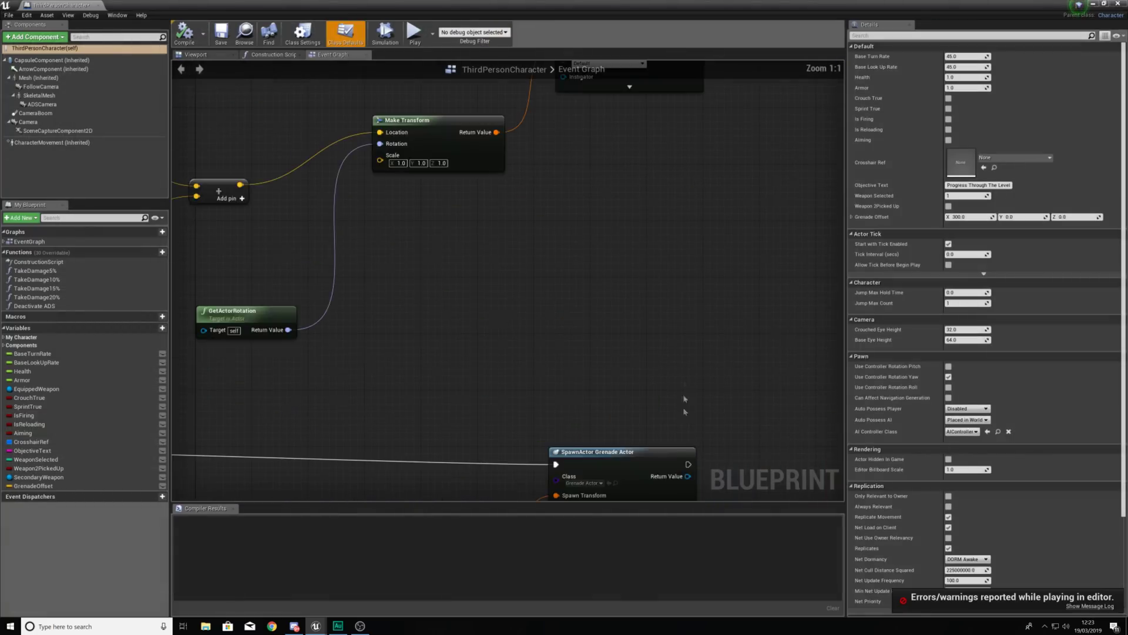
# Step: Set the class of the duplicated SpawnActor node to SmokeGrenadeActor and compile the blueprint
pyautogui.moveTo(684, 400); pyautogui.dragTo(715, 200, button='right')
pyautogui.click(614, 280)
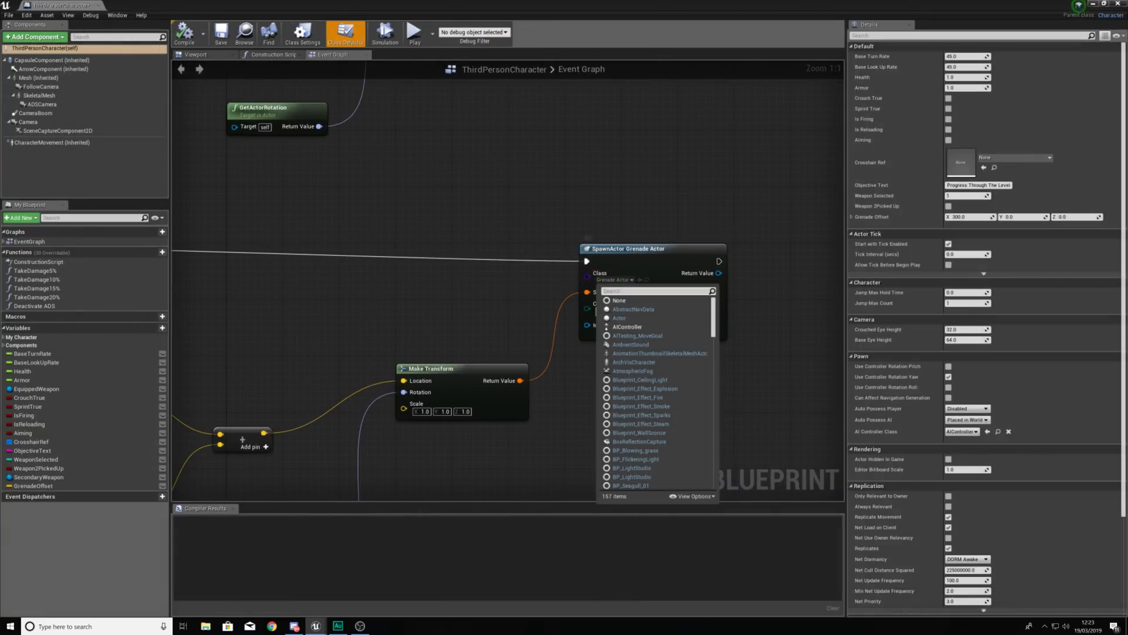
pyautogui.write('g')
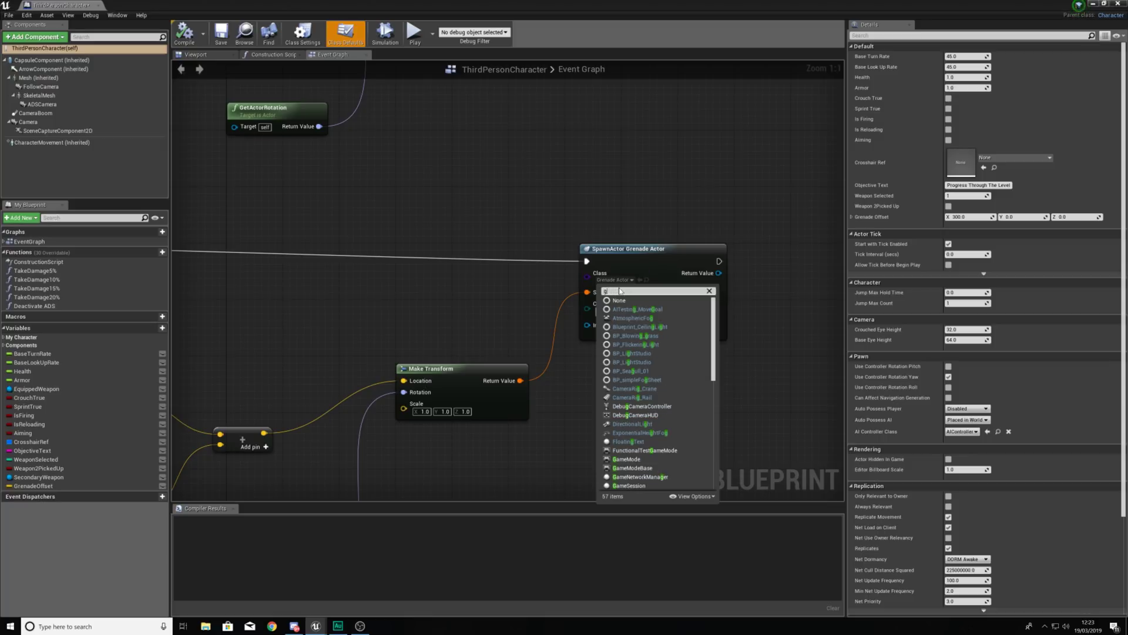
pyautogui.write('rnad')
pyautogui.press('BackSpace')
pyautogui.press('BackSpace')
pyautogui.press('BackSpace')
pyautogui.press('BackSpace')
pyautogui.press('BackSpace')
pyautogui.write('smoke')
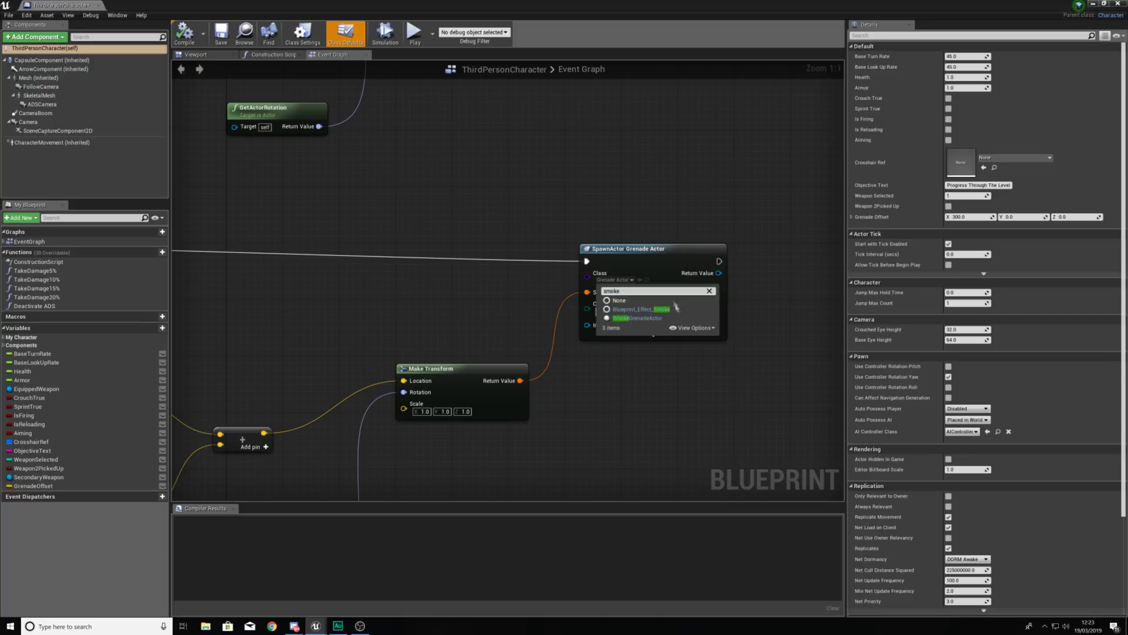
pyautogui.moveTo(393, 209); pyautogui.dragTo(520, 235, button='right')
pyautogui.click(184, 37)
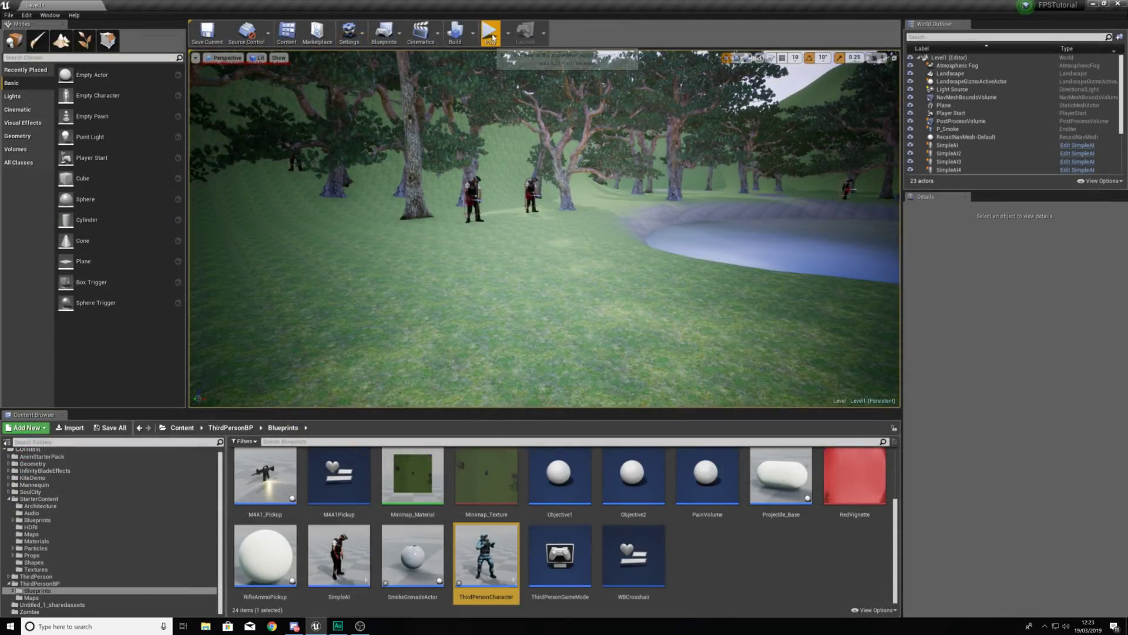
# Step: Play-test the level by moving around the pond and throwing smoke grenades into it, and stop playing
pyautogui.click(491, 34)
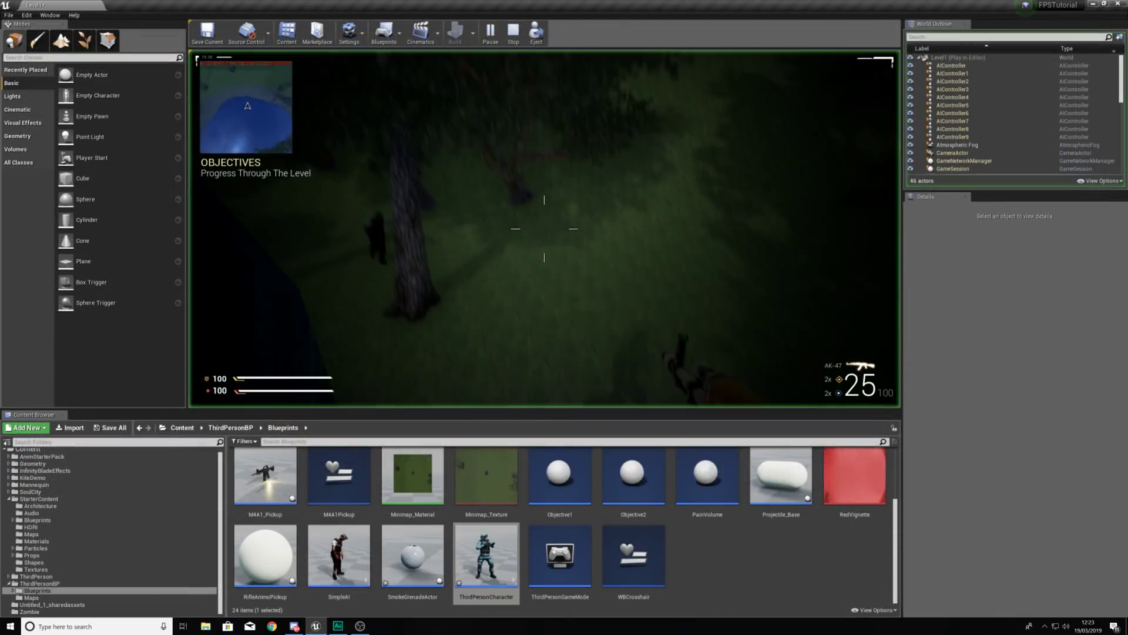
pyautogui.press('w')
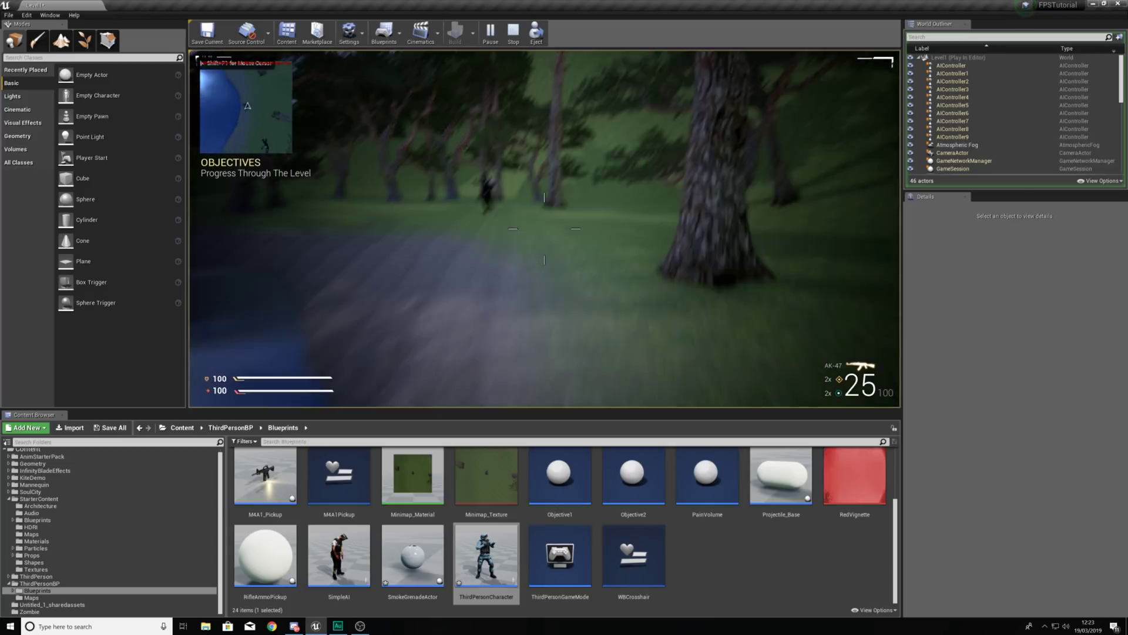
pyautogui.press('w')
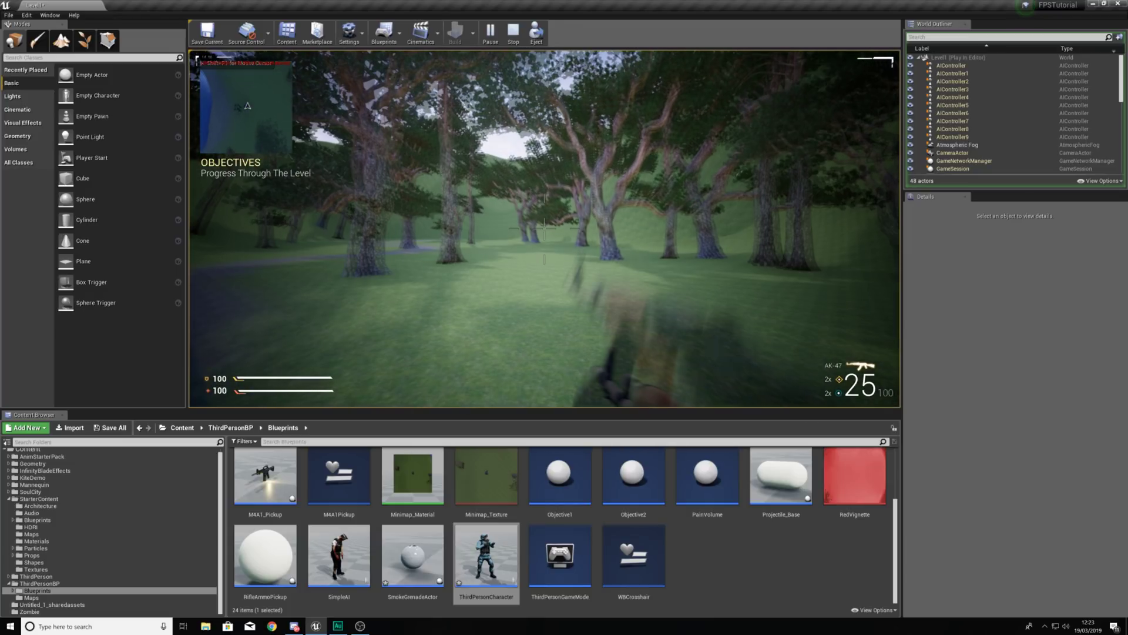
pyautogui.press('w')
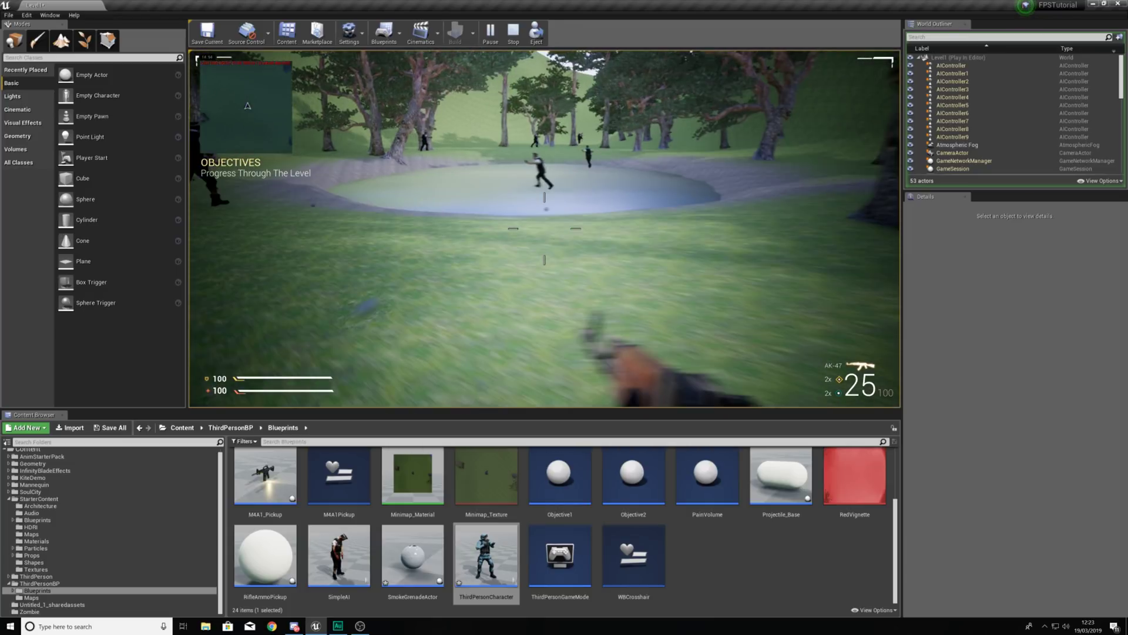
pyautogui.press('w')
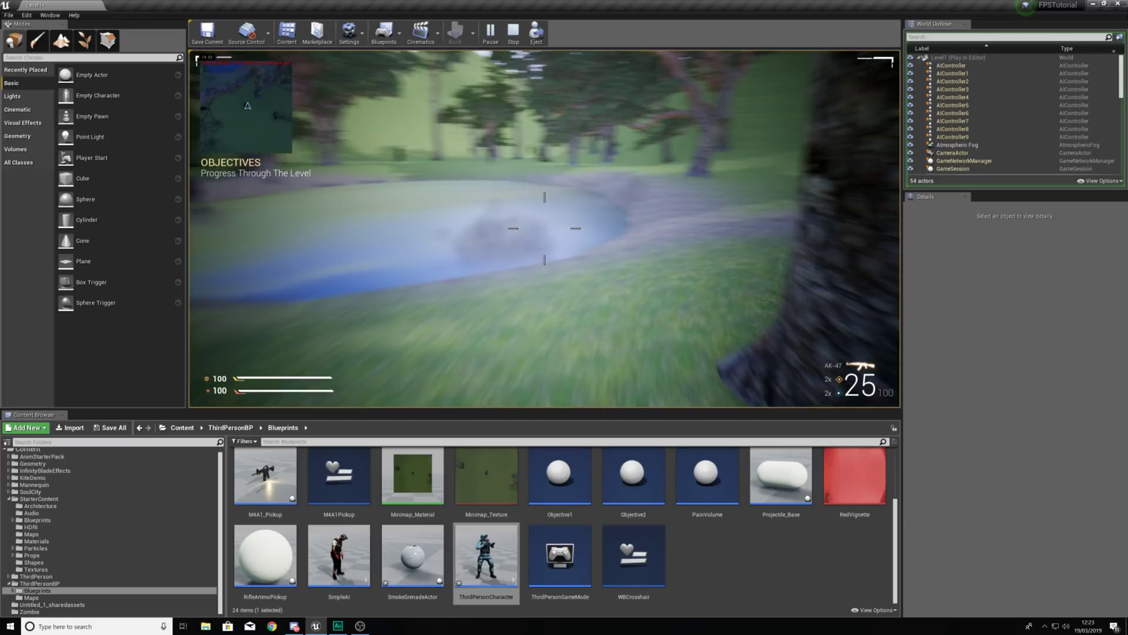
pyautogui.press('w')
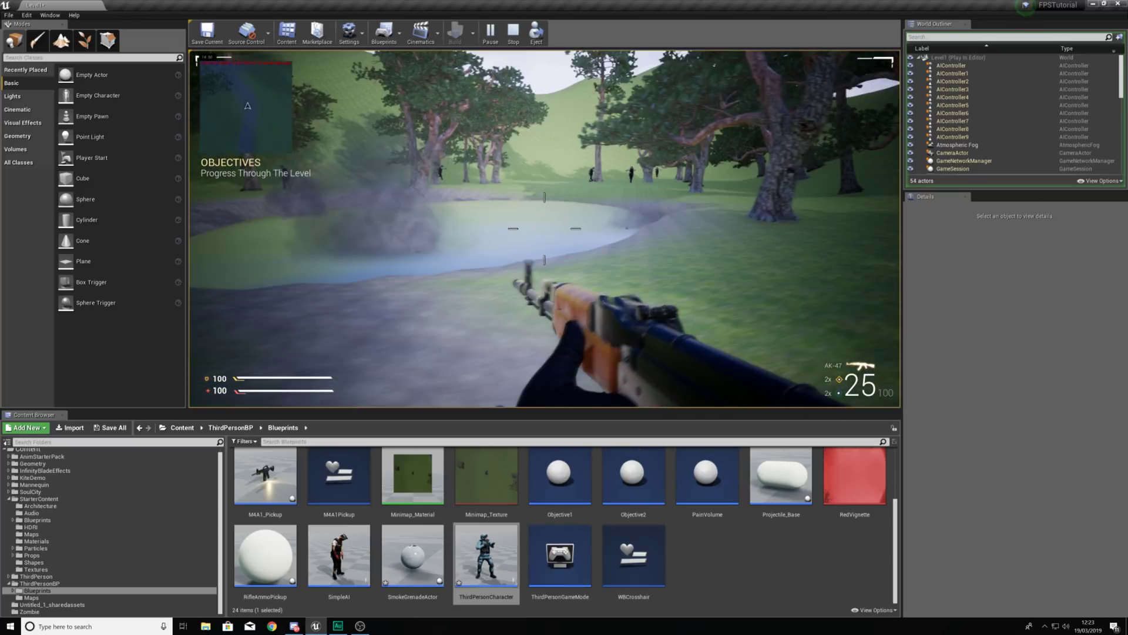
pyautogui.press('w')
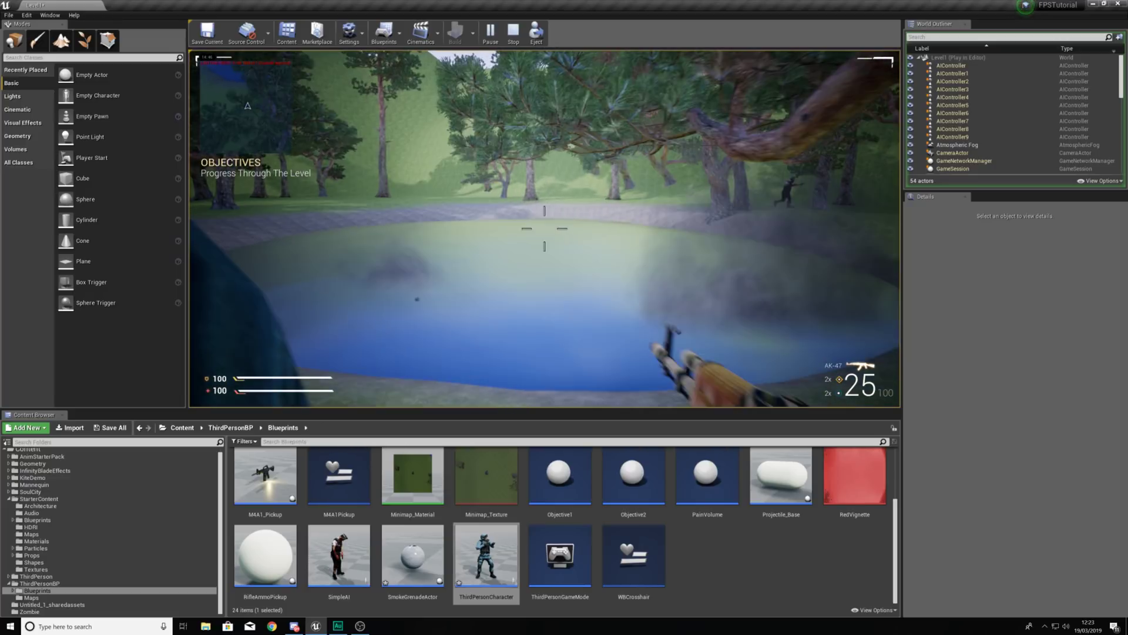
pyautogui.press('d')
pyautogui.press('s')
pyautogui.press('w')
pyautogui.press('w')
pyautogui.press('s')
pyautogui.press('w')
pyautogui.press('w')
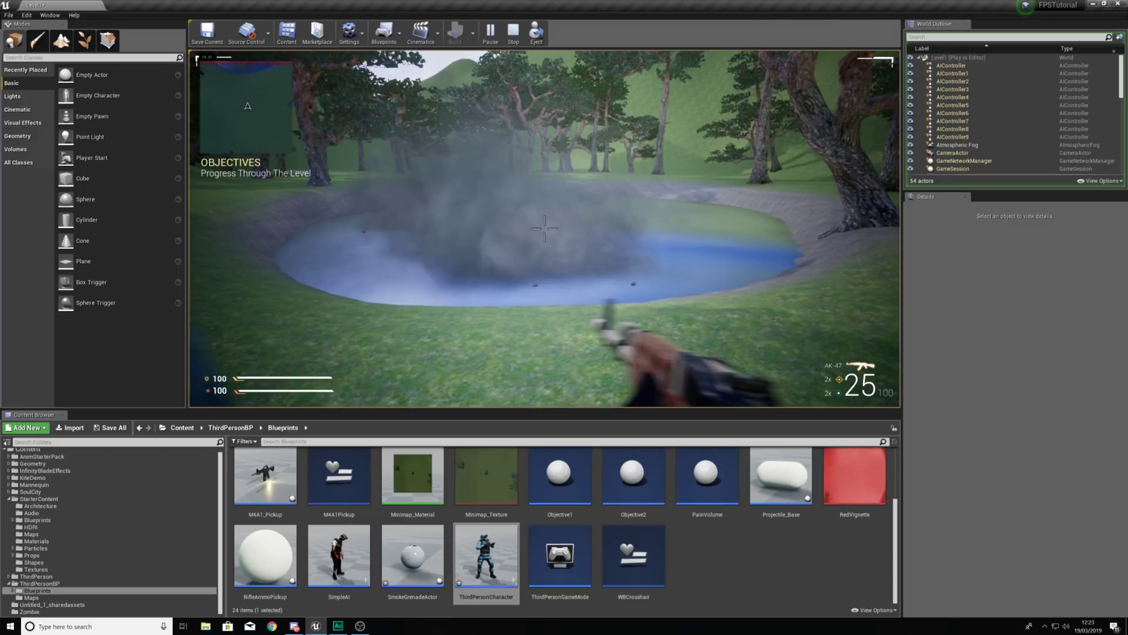
pyautogui.press('Escape')
# Step: Open the SmokeGrenadeActor blueprint from the Blueprints folder
pyautogui.doubleClick(475, 555)
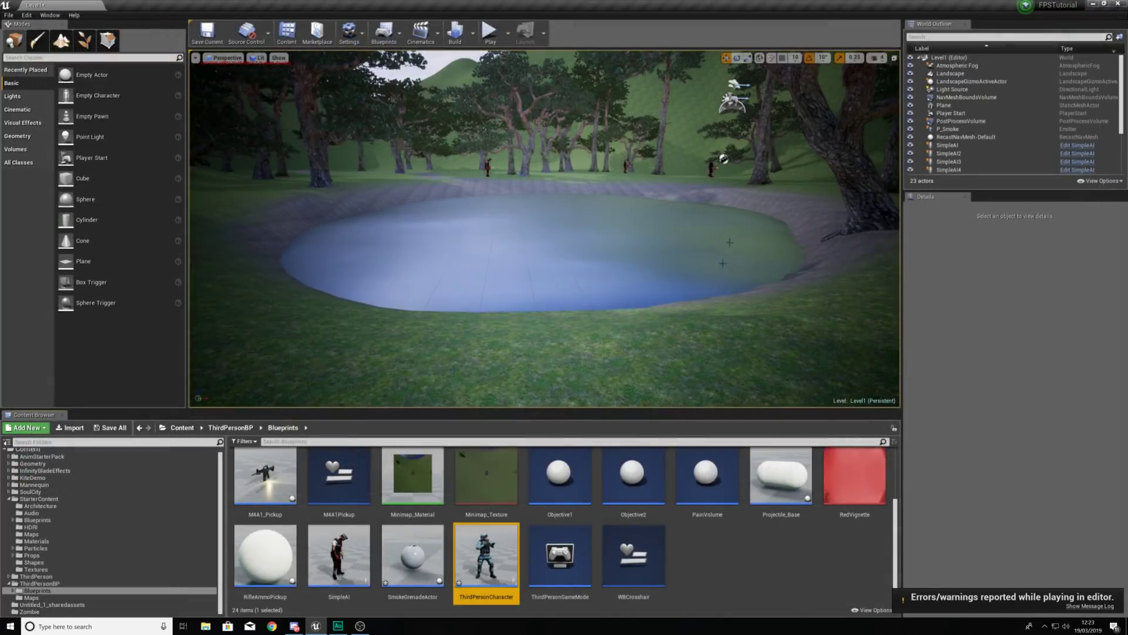
pyautogui.scroll(2, 719, 494)
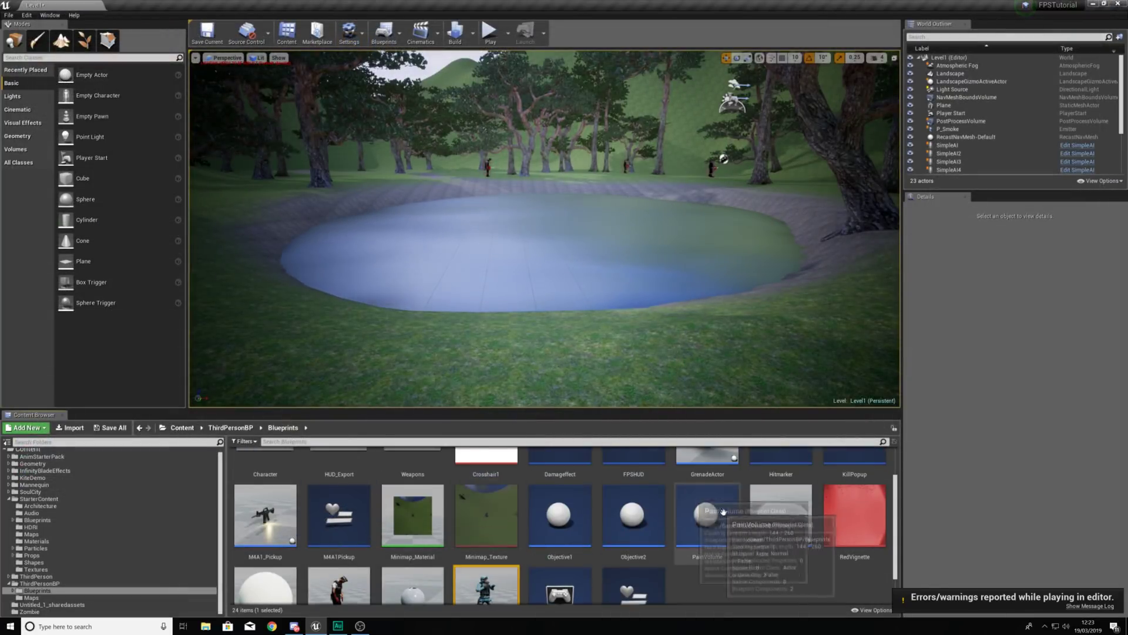
pyautogui.click(719, 494)
pyautogui.scroll(-3, 412, 529)
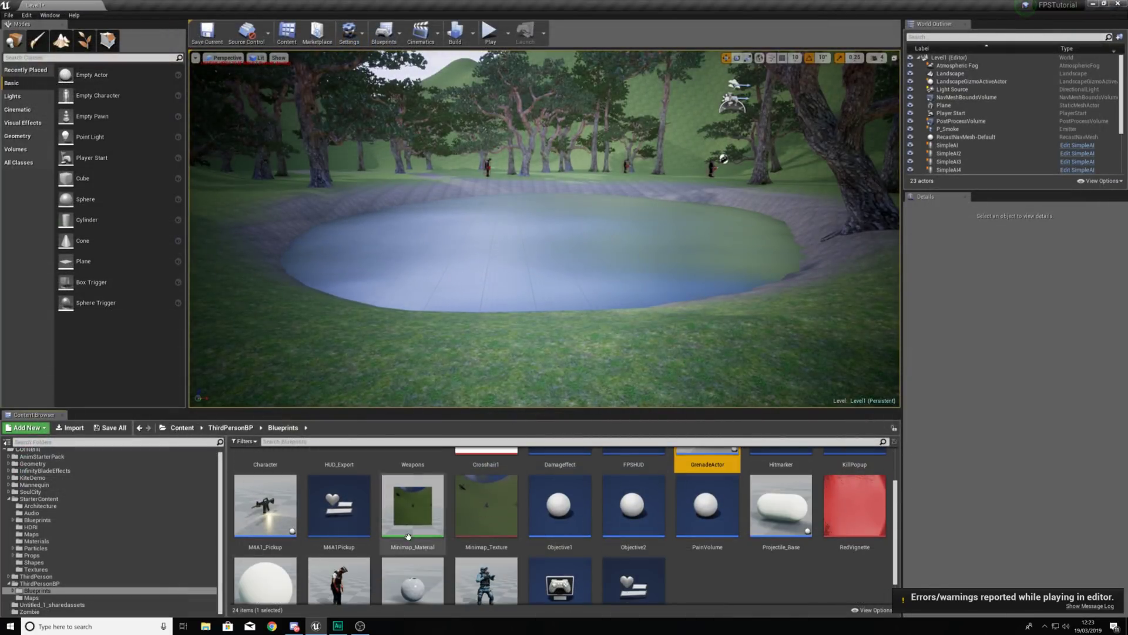
pyautogui.scroll(3, 329, 558)
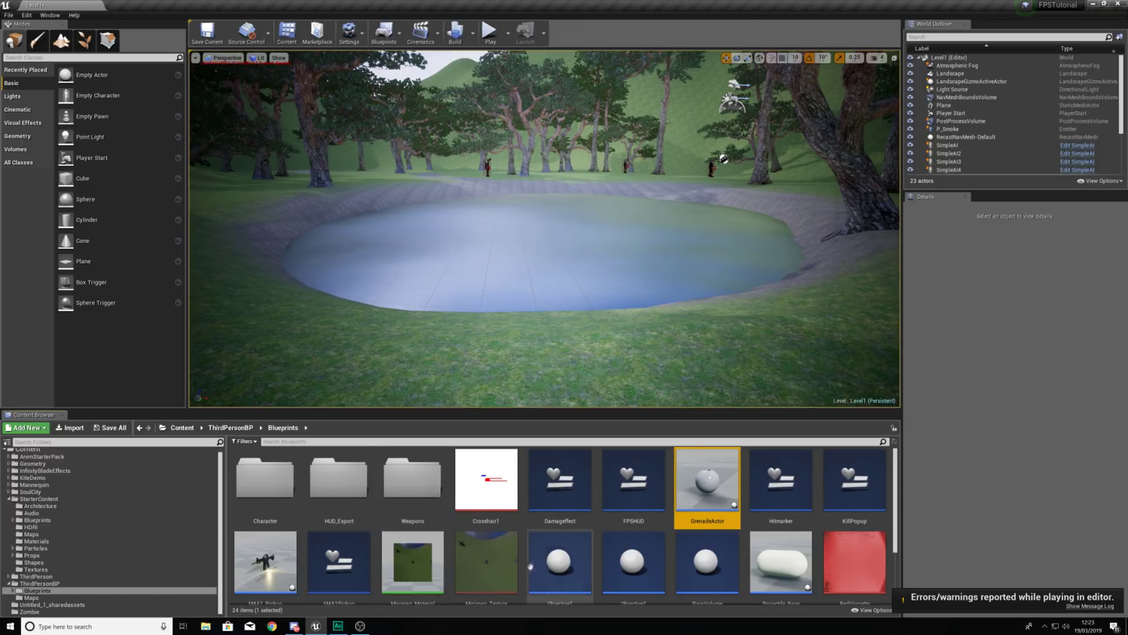
pyautogui.scroll(-3, 551, 548)
pyautogui.doubleClick(413, 556)
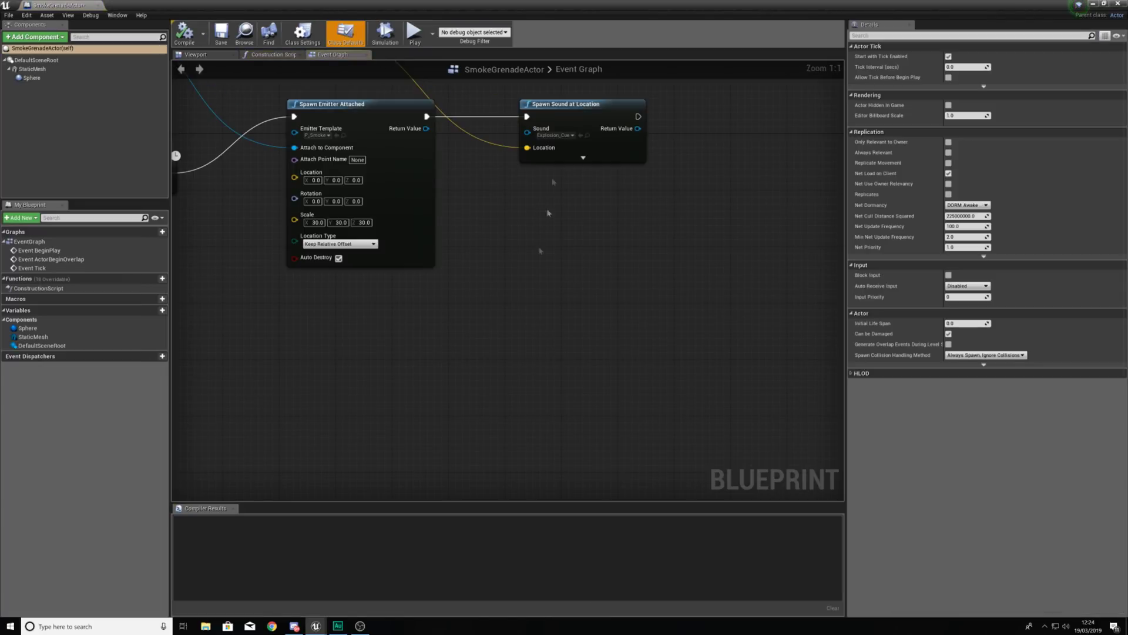
# Step: Delete the Spawn Emitter Attached node from the SmokeGrenadeActor event graph
pyautogui.moveTo(547, 213); pyautogui.dragTo(632, 357, button='right')
pyautogui.moveTo(477, 324); pyautogui.dragTo(594, 246, button='right')
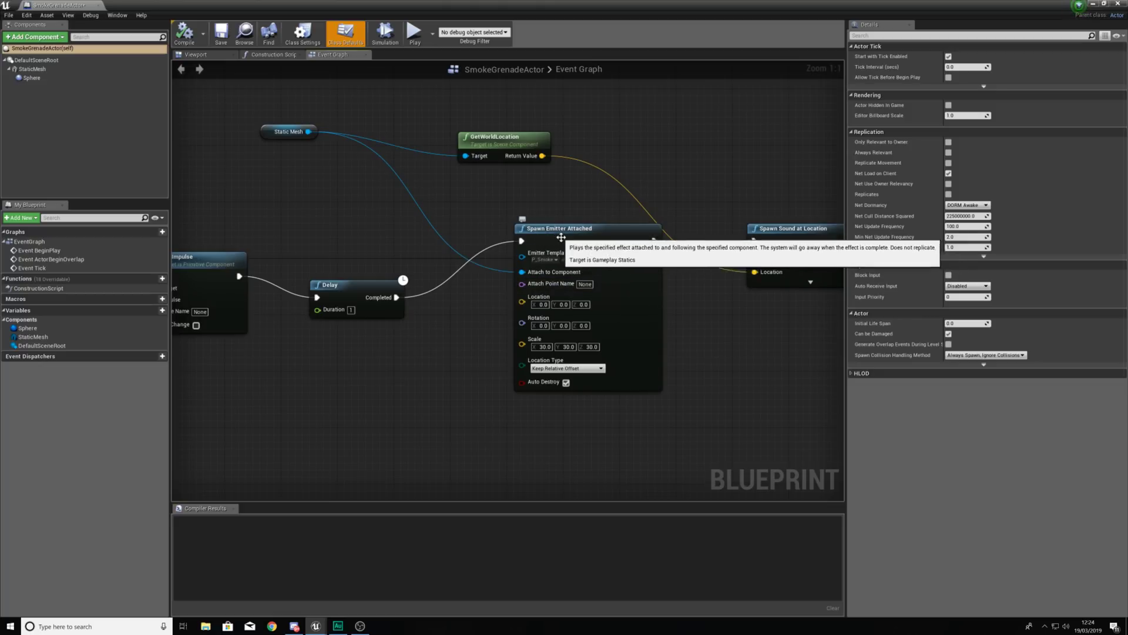
pyautogui.click(582, 241)
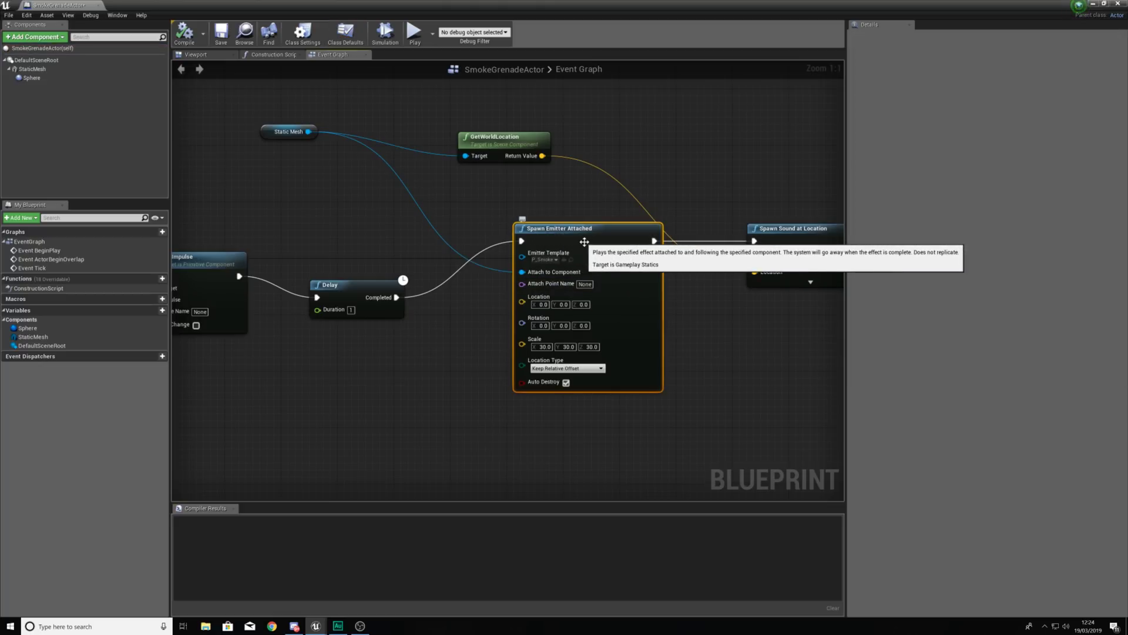
pyautogui.moveTo(515, 259); pyautogui.dragTo(446, 258, button='right')
pyautogui.press('Delete')
# Step: Add a Spawn Emitter at Location node and wire its execution between the Delay and Spawn Sound at Location nodes
pyautogui.rightClick(452, 288)
pyautogui.write('spawn emm')
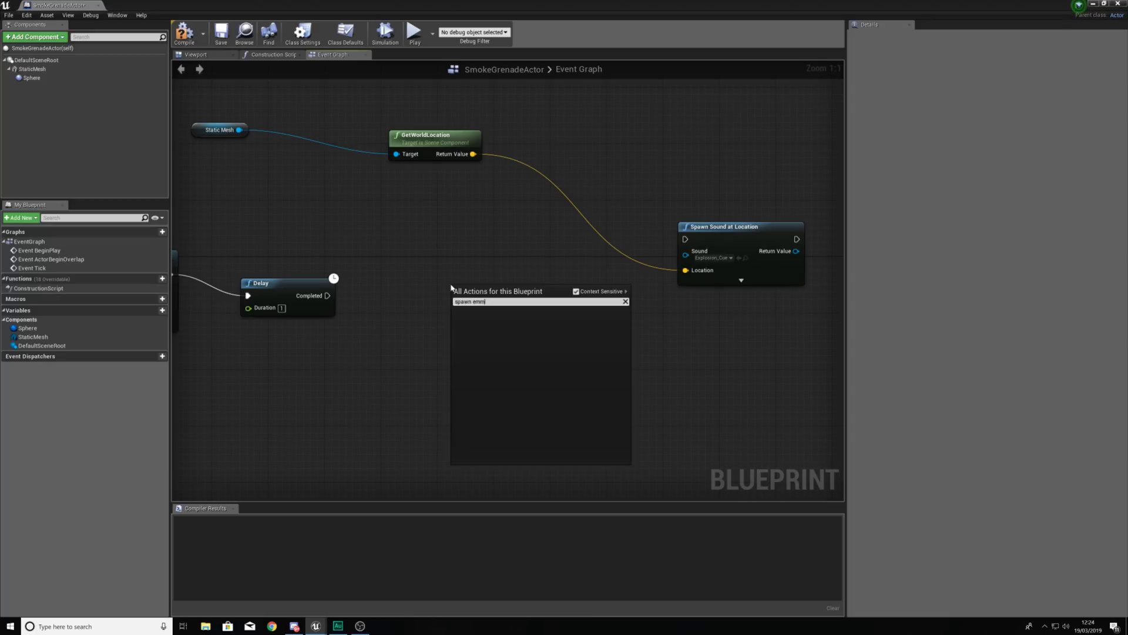
pyautogui.write('i')
pyautogui.press('BackSpace')
pyautogui.press('BackSpace')
pyautogui.press('Up')
pyautogui.press('Return')
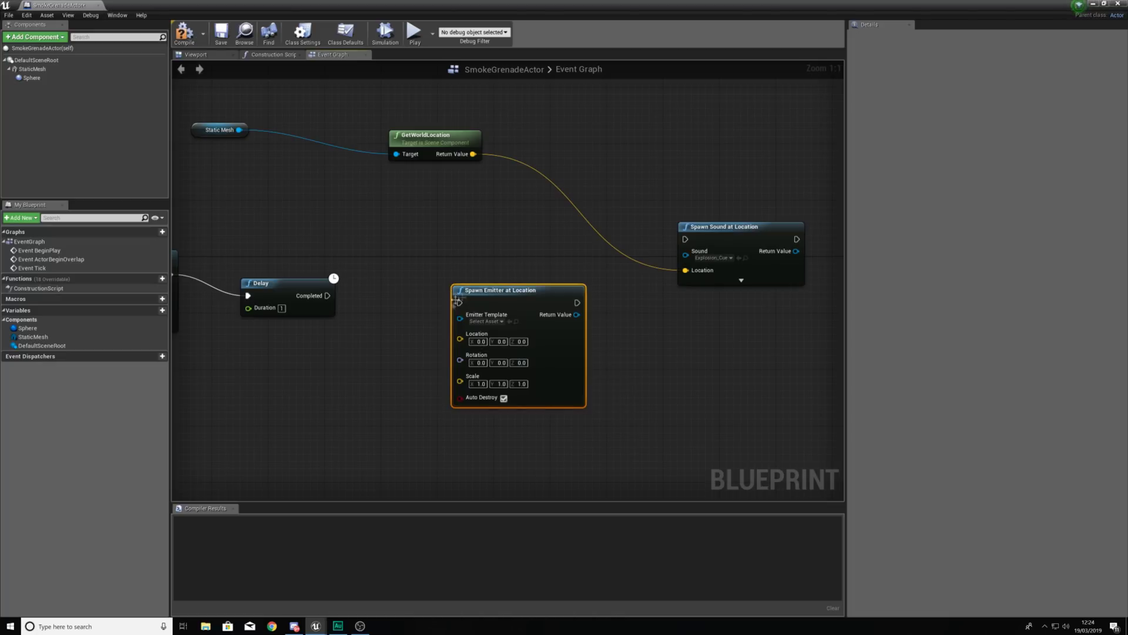
pyautogui.moveTo(459, 303); pyautogui.dragTo(328, 295)
pyautogui.moveTo(576, 303); pyautogui.dragTo(686, 239)
# Step: Set the emitter template of the Spawn Emitter at Location node to P_Smoke
pyautogui.click(486, 321)
pyautogui.write('smoke')
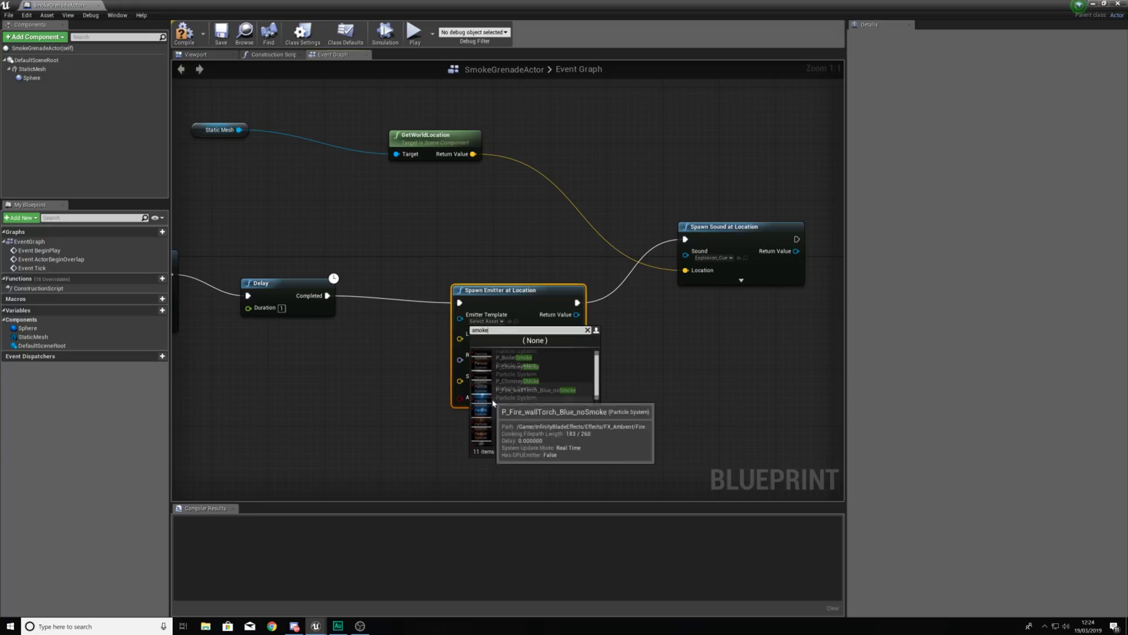
pyautogui.scroll(-5, 543, 394)
pyautogui.click(517, 363)
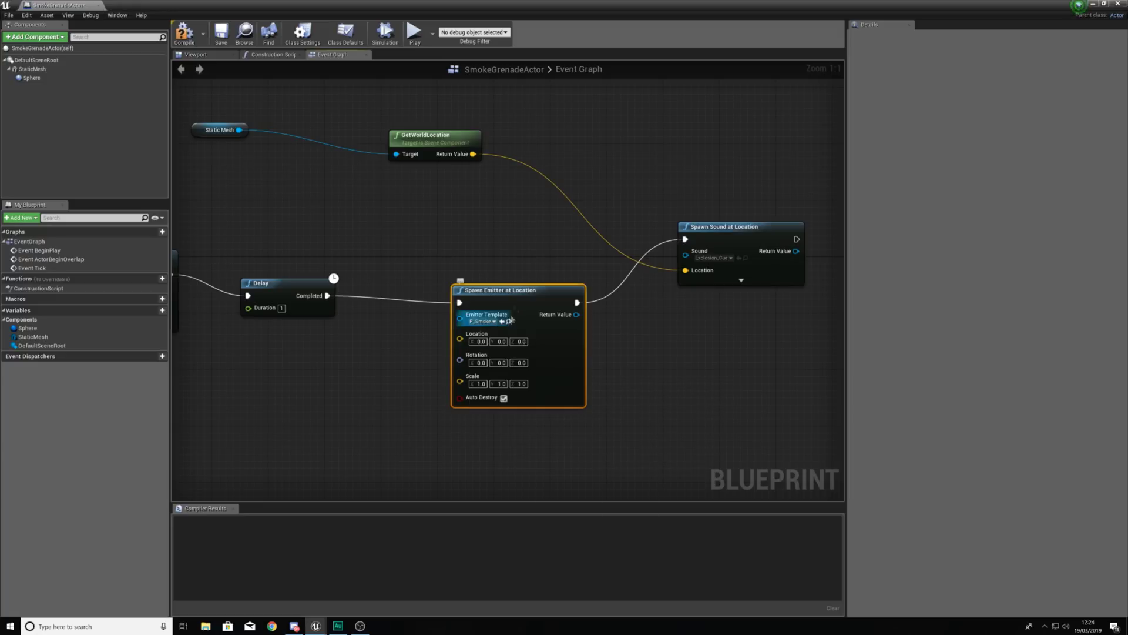
# Step: Rearrange the emitter, Static Mesh and GetWorldLocation nodes, connect GetWorldLocation's return value to the emitter's Location, and compile
pyautogui.moveTo(522, 293); pyautogui.dragTo(500, 218)
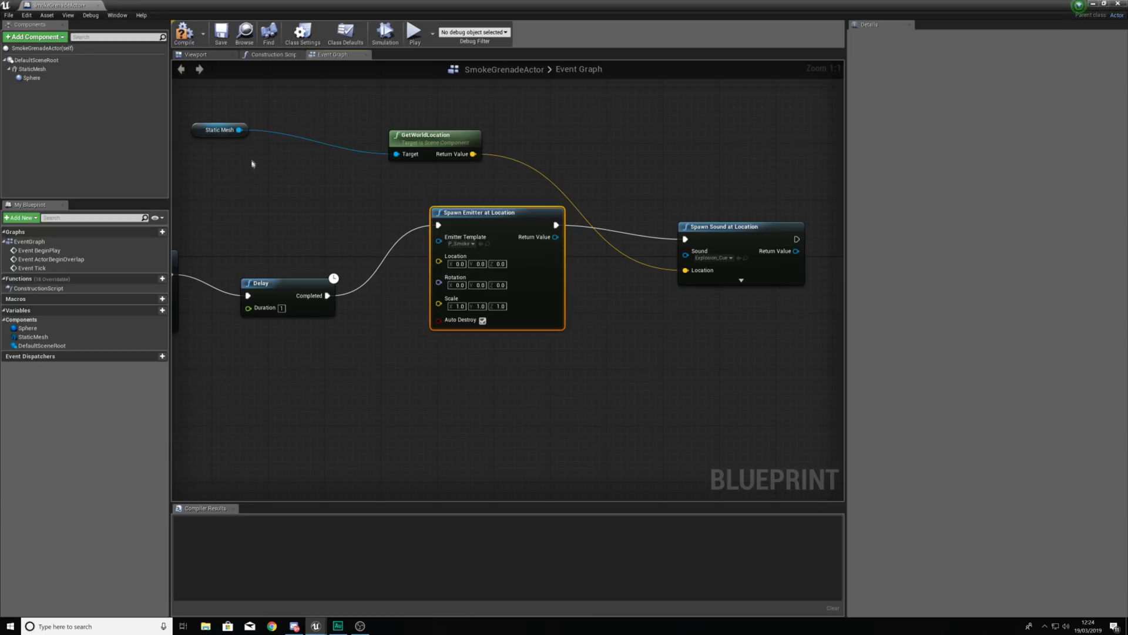
pyautogui.moveTo(252, 163); pyautogui.dragTo(373, 166, button='right')
pyautogui.moveTo(346, 128); pyautogui.dragTo(282, 114)
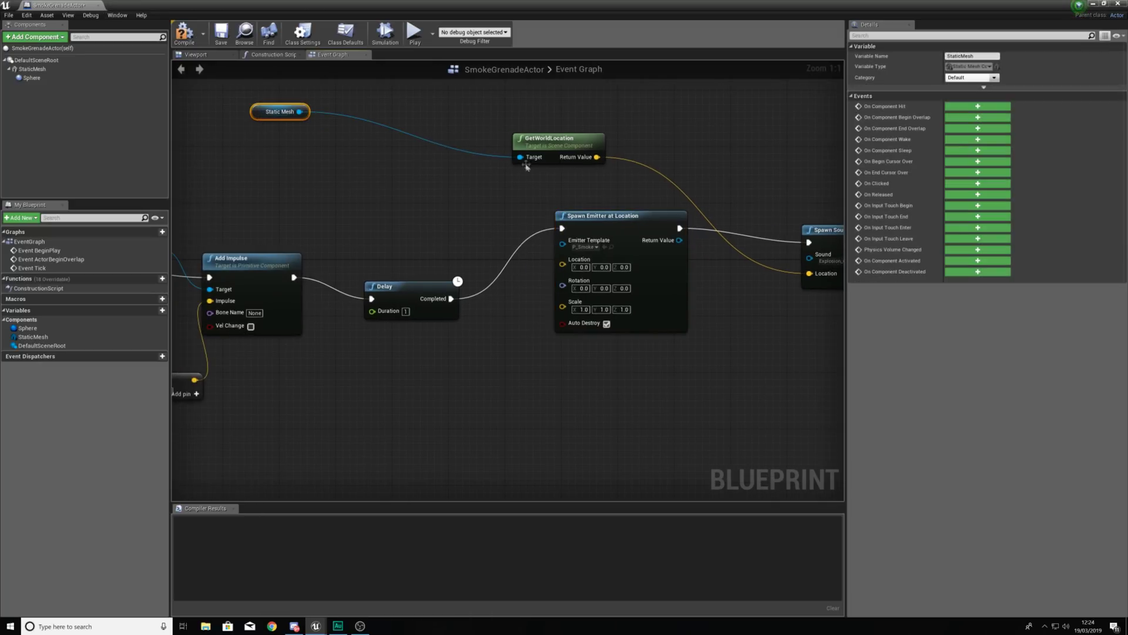
pyautogui.moveTo(556, 146); pyautogui.dragTo(422, 117)
pyautogui.click(562, 187)
pyautogui.moveTo(562, 186); pyautogui.dragTo(468, 171, button='right')
pyautogui.moveTo(369, 113); pyautogui.dragTo(468, 243)
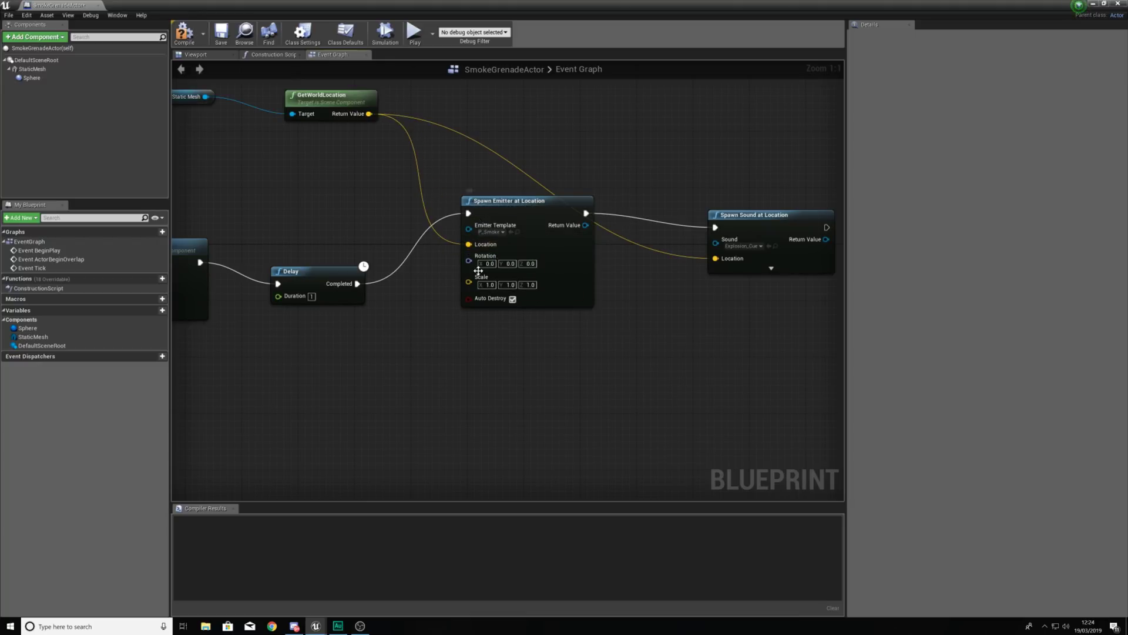
pyautogui.moveTo(643, 290); pyautogui.dragTo(557, 314, button='right')
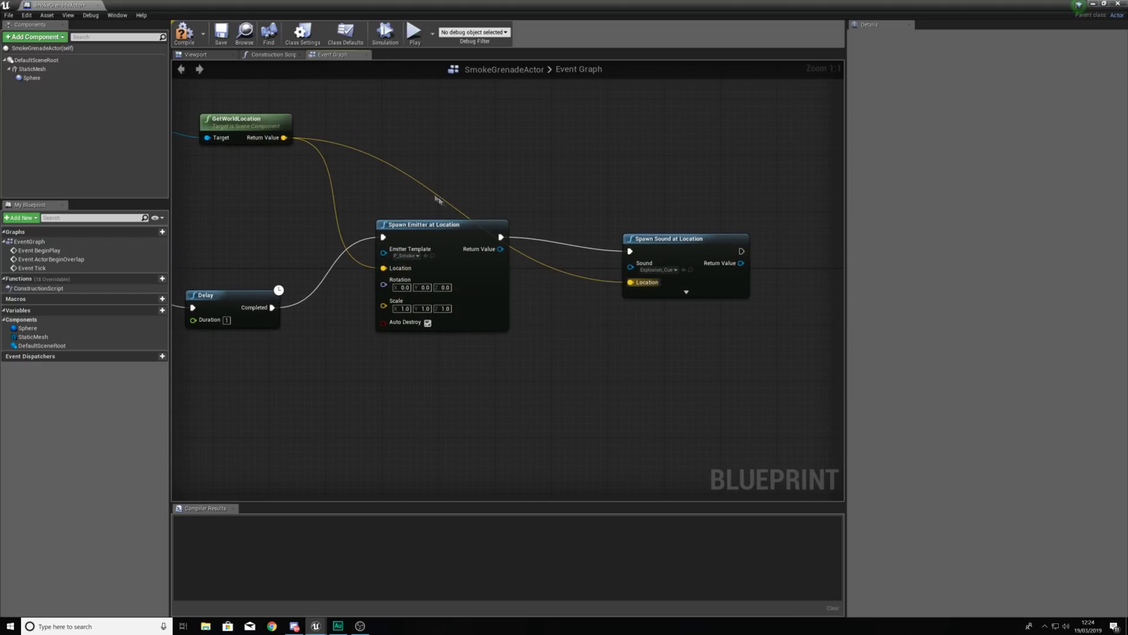
pyautogui.moveTo(437, 200); pyautogui.dragTo(498, 200, button='right')
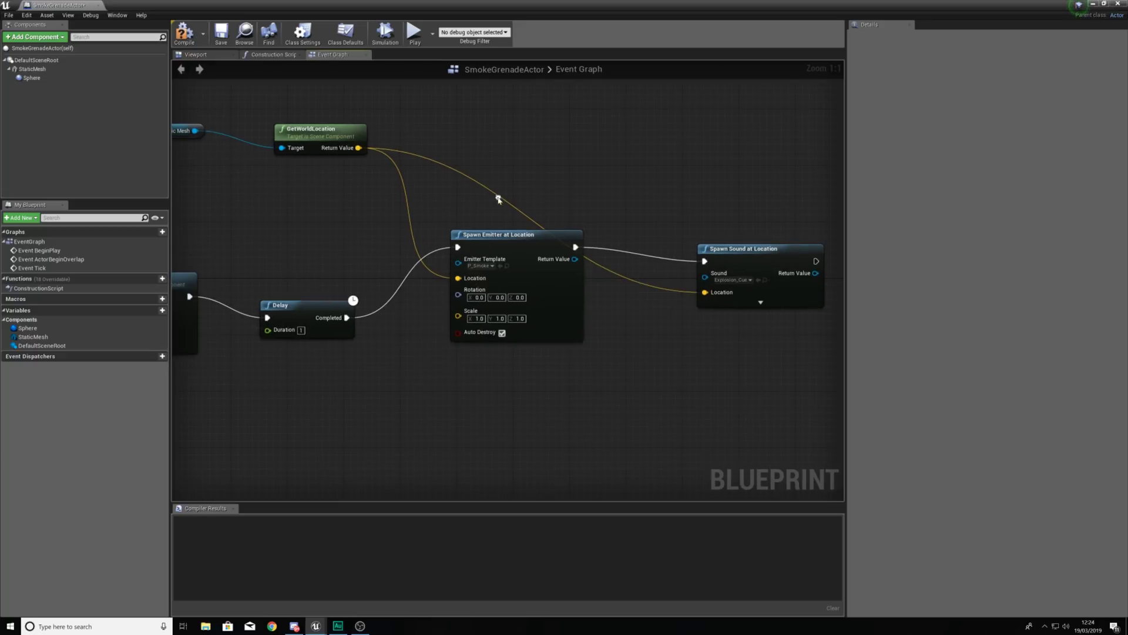
pyautogui.click(184, 32)
# Step: Set the X, Y and Z scale of the Spawn Emitter at Location node to 5.0 and compile the blueprint
pyautogui.click(474, 319)
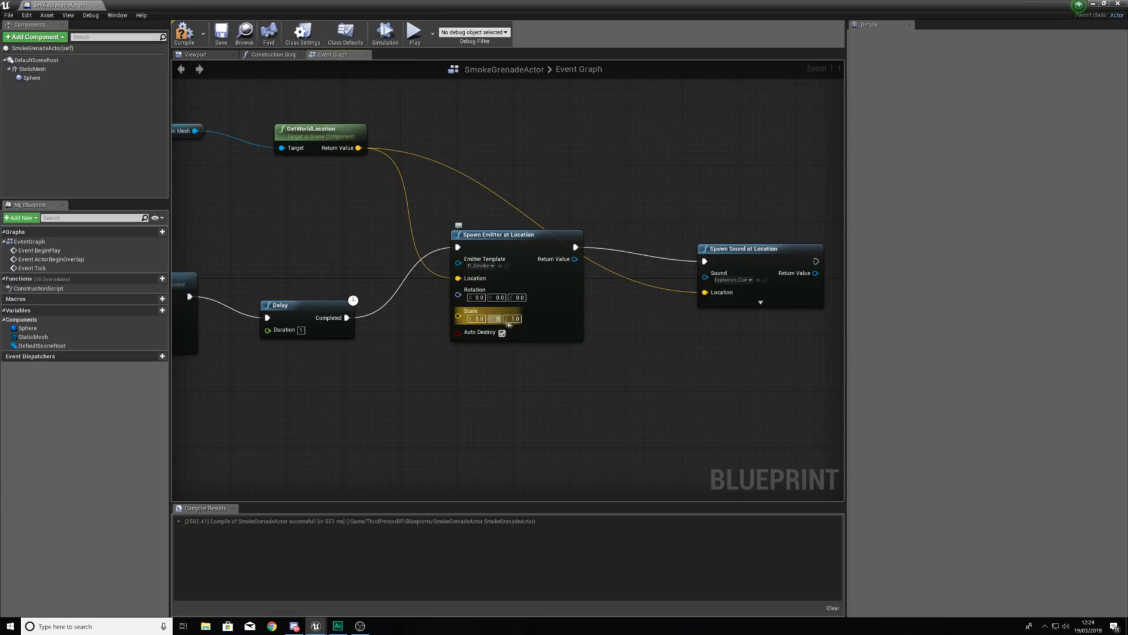
pyautogui.write('5')
pyautogui.press('Return')
pyautogui.click(184, 33)
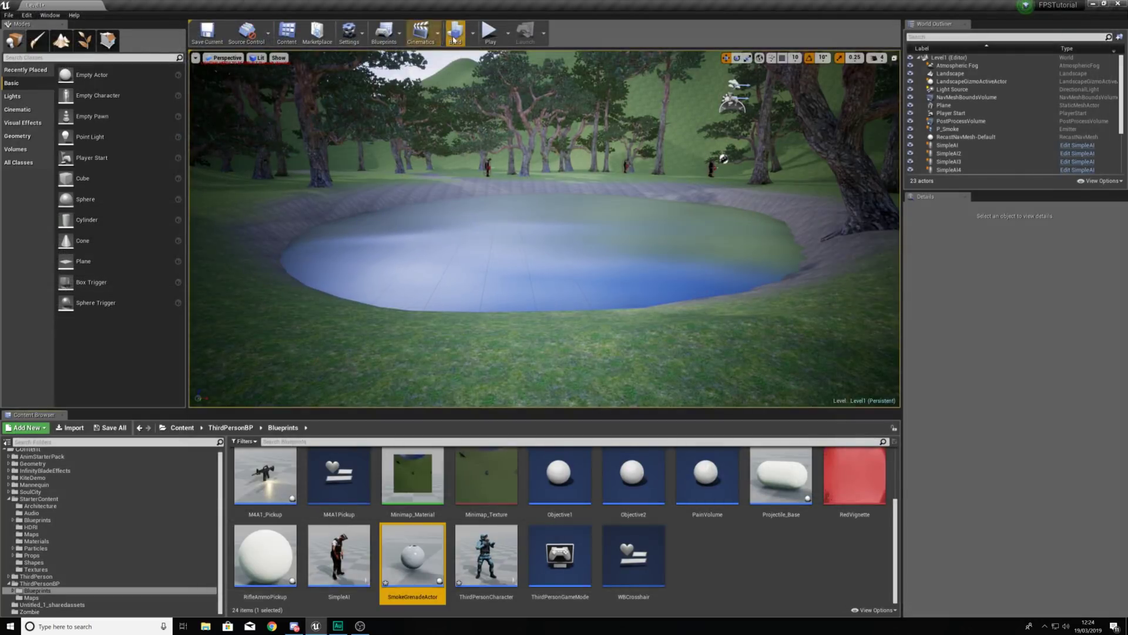
# Step: Play-test the level by throwing smoke grenades, running through the smoke and firing the rifle, and stop playing
pyautogui.click(490, 32)
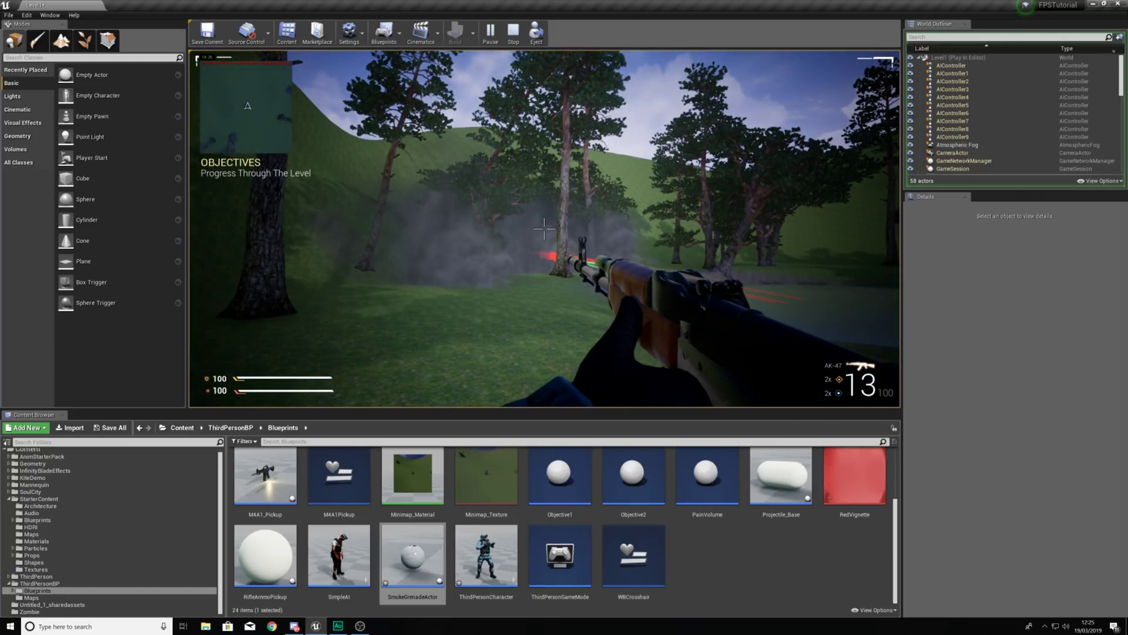
pyautogui.hotkey('shift', 'w')
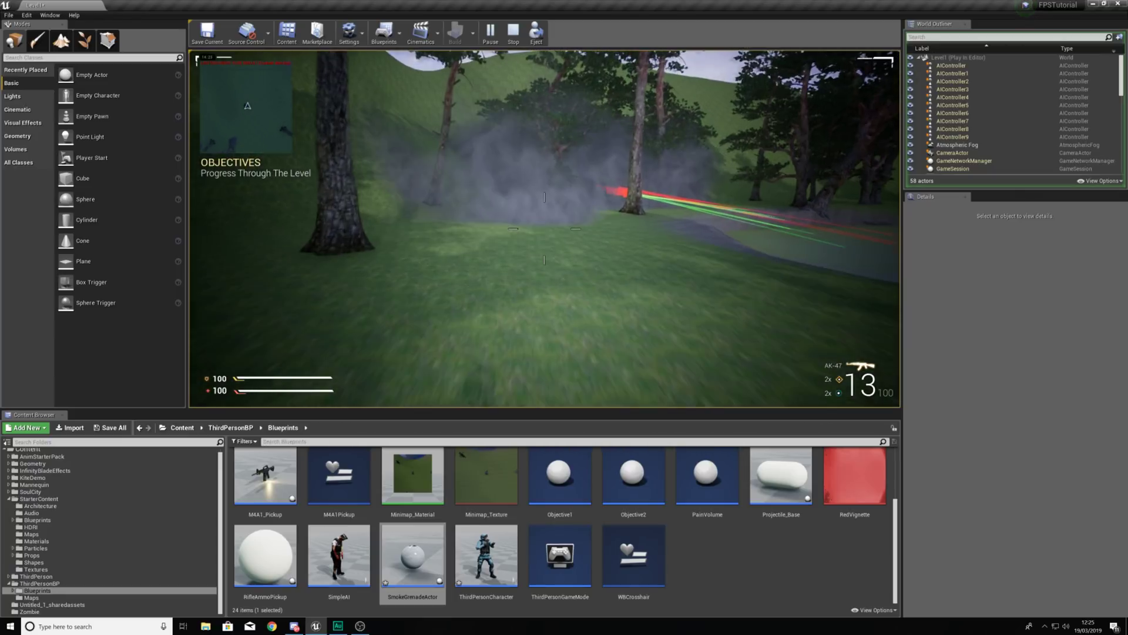
pyautogui.press('w')
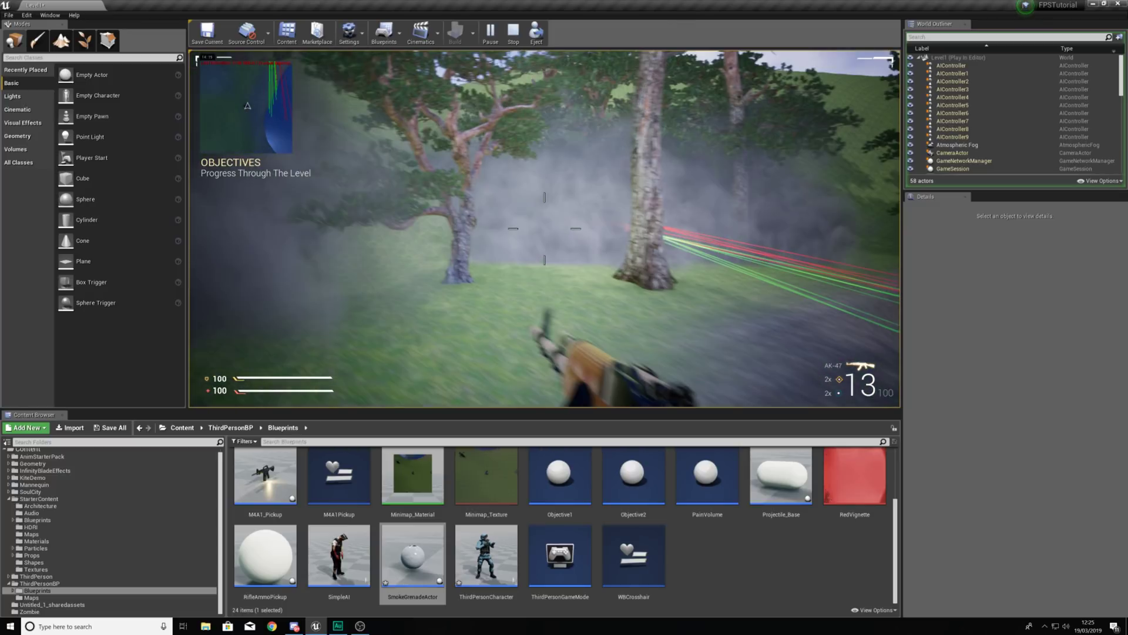
pyautogui.press('Escape')
# Step: Reopen the SmokeGrenadeActor blueprint at the Spawn Sound at Location node that ends its event graph
pyautogui.doubleClick(413, 555)
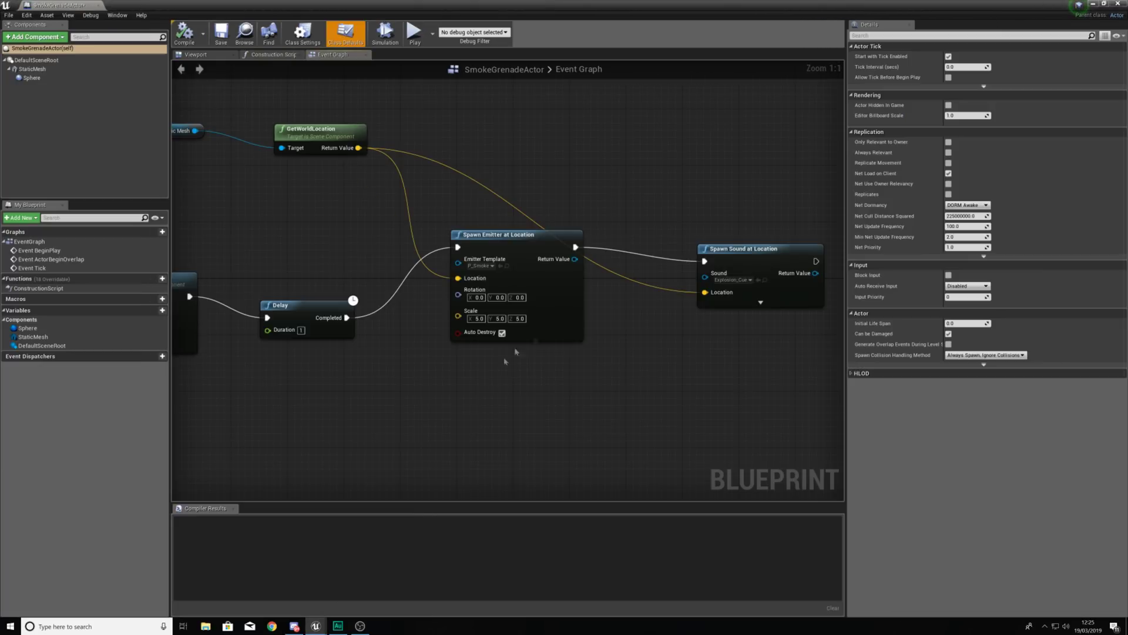
pyautogui.moveTo(516, 352); pyautogui.dragTo(462, 315, button='right')
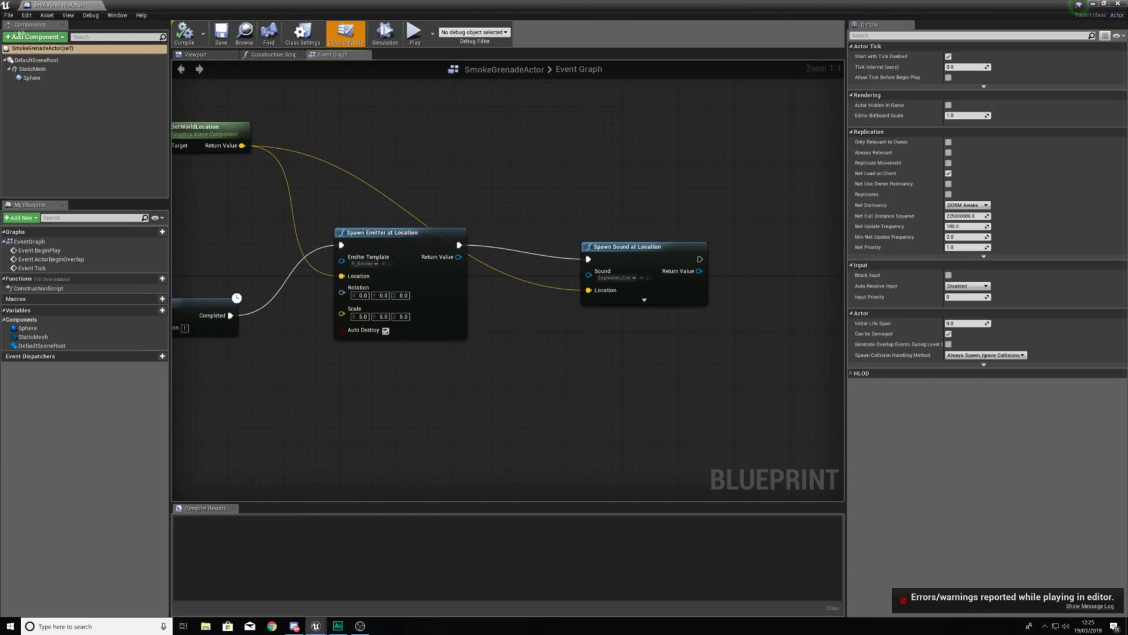
pyautogui.moveTo(611, 366); pyautogui.dragTo(482, 370, button='right')
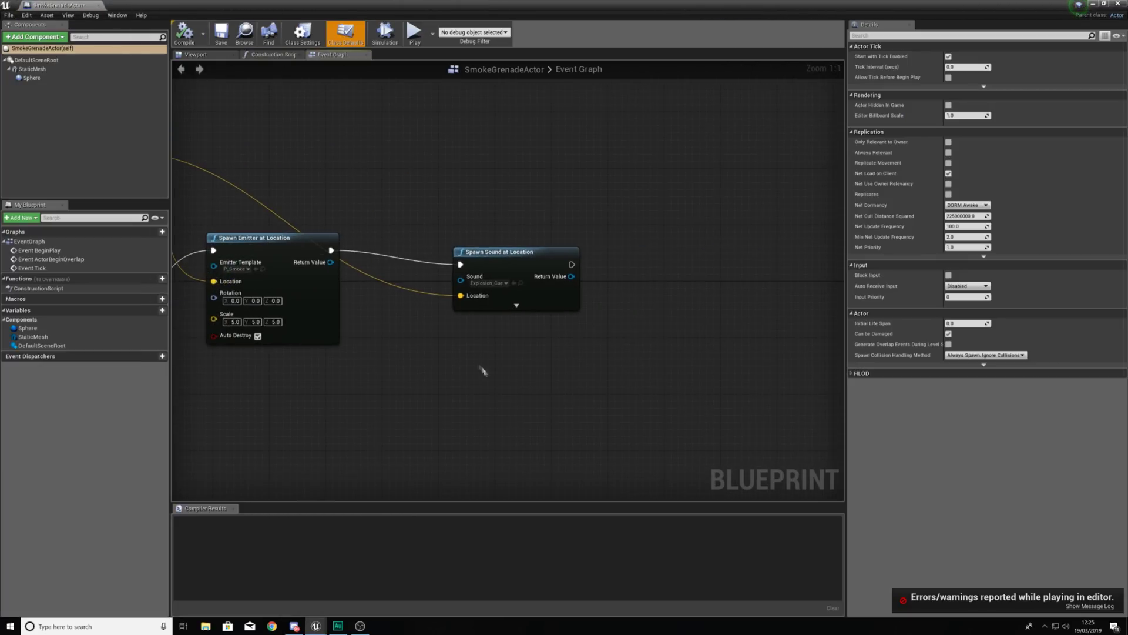
pyautogui.moveTo(605, 265); pyautogui.dragTo(577, 235, button='right')
# Step: Add a Delay node with a duration of 10 and connect it after the Spawn Sound at Location node
pyautogui.rightClick(577, 235)
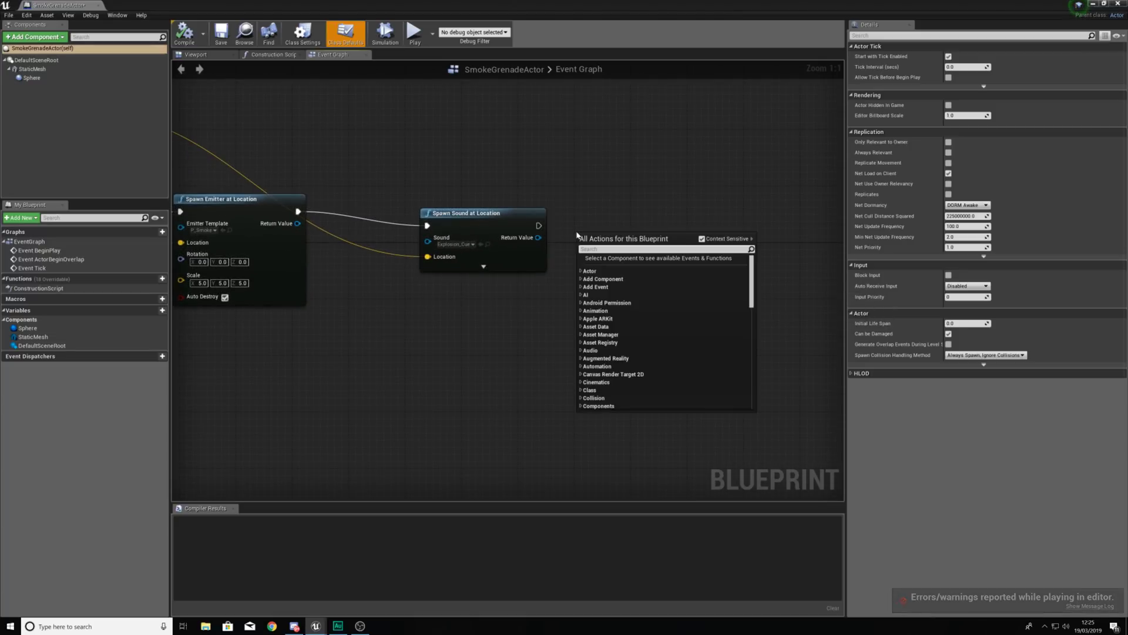
pyautogui.write('delay')
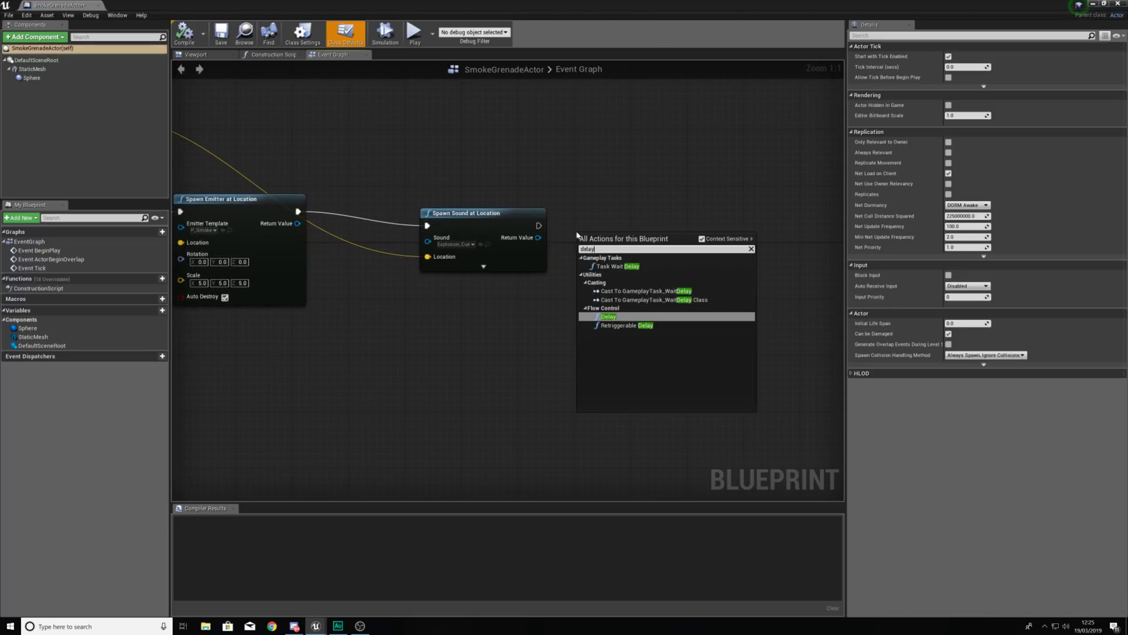
pyautogui.press('Return')
pyautogui.write('10')
pyautogui.press('Return')
pyautogui.moveTo(584, 247); pyautogui.dragTo(623, 214)
pyautogui.moveTo(775, 252); pyautogui.dragTo(661, 251, button='right')
# Step: Add a DestroyActor node executed from the Completed output of the 10-second Delay node
pyautogui.moveTo(572, 225); pyautogui.dragTo(647, 233)
pyautogui.write('destroy a')
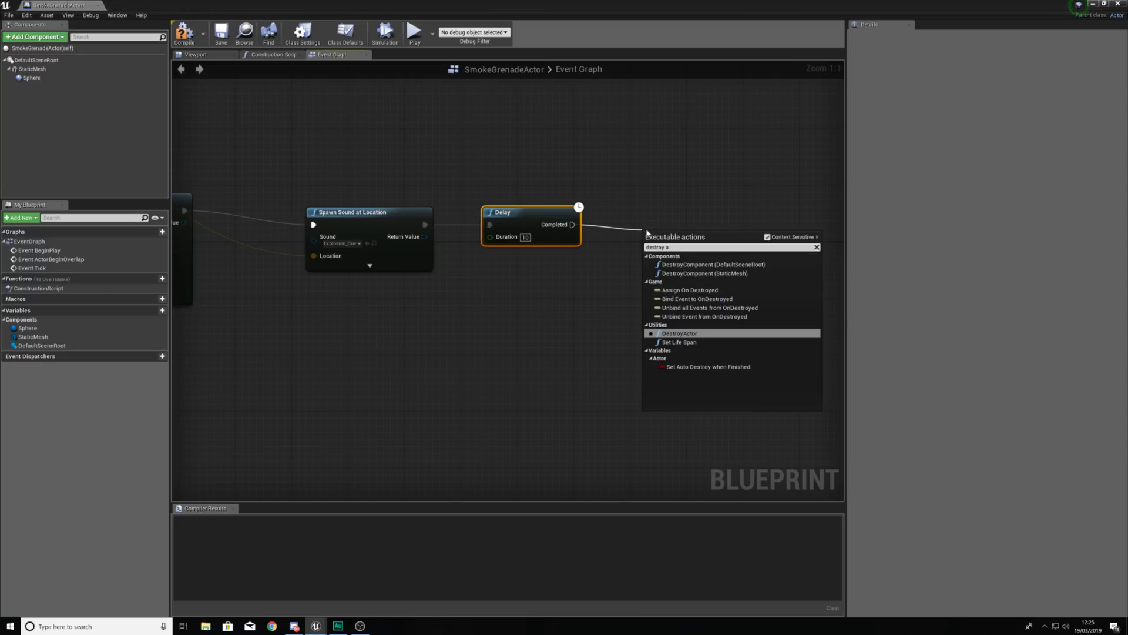
pyautogui.write('ctor')
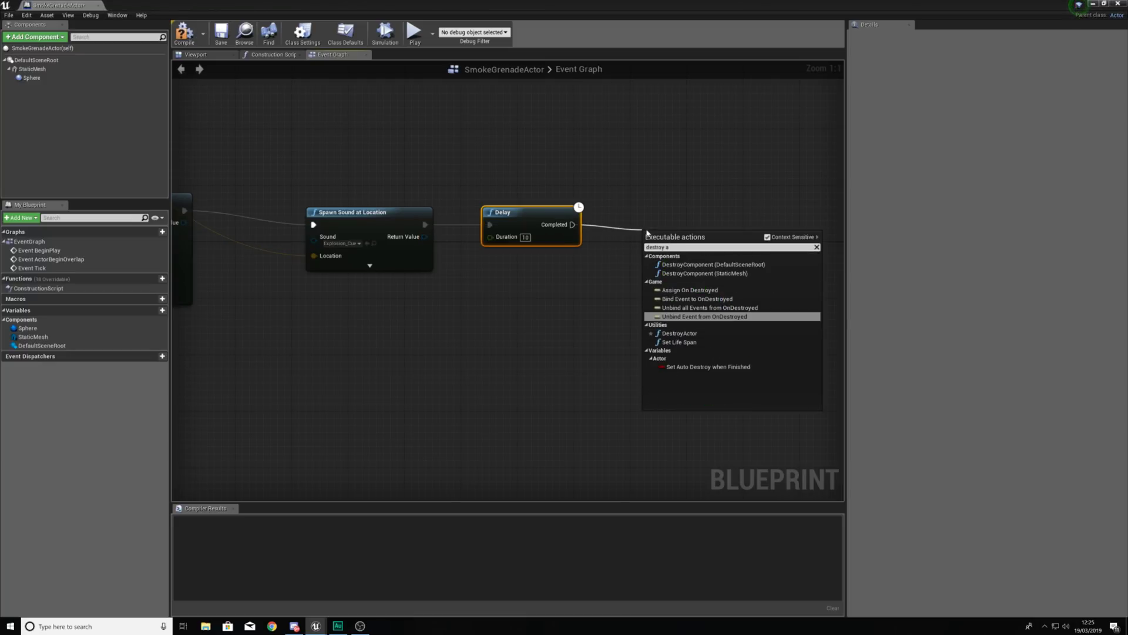
pyautogui.press('Return')
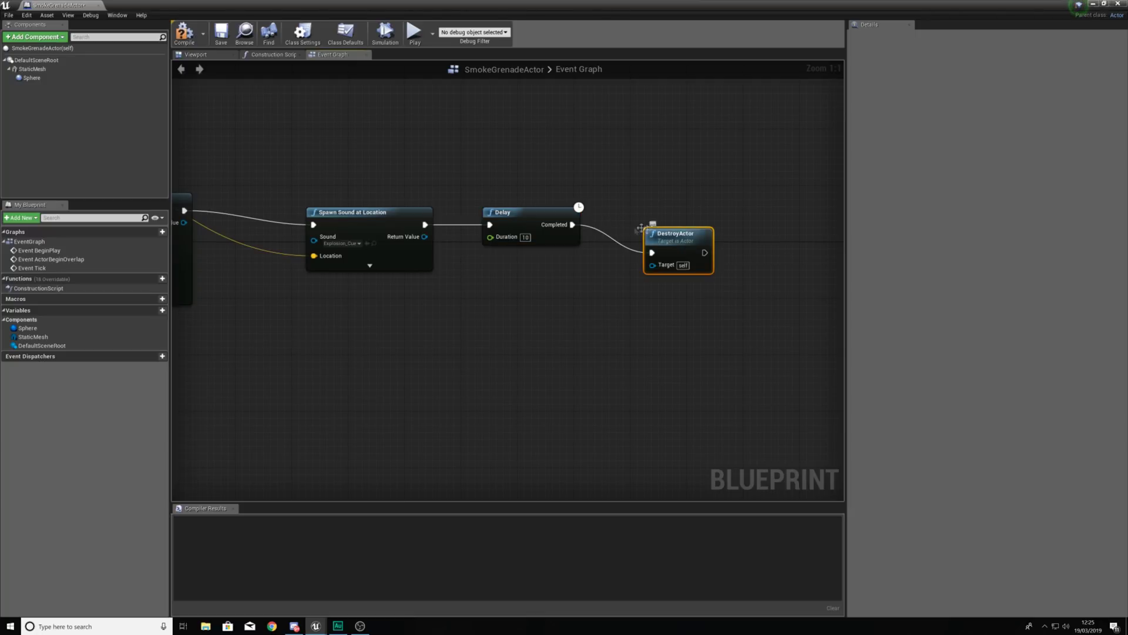
# Step: Add a DestroyComponent (Sphere) node after the DestroyActor node and align it with the chain
pyautogui.moveTo(423, 302); pyautogui.dragTo(676, 304, button='right')
pyautogui.scroll(-2, 616, 285)
pyautogui.scroll(2, 596, 279)
pyautogui.moveTo(600, 274); pyautogui.dragTo(195, 264, button='right')
pyautogui.moveTo(619, 236); pyautogui.dragTo(676, 239)
pyautogui.write('destroy comp')
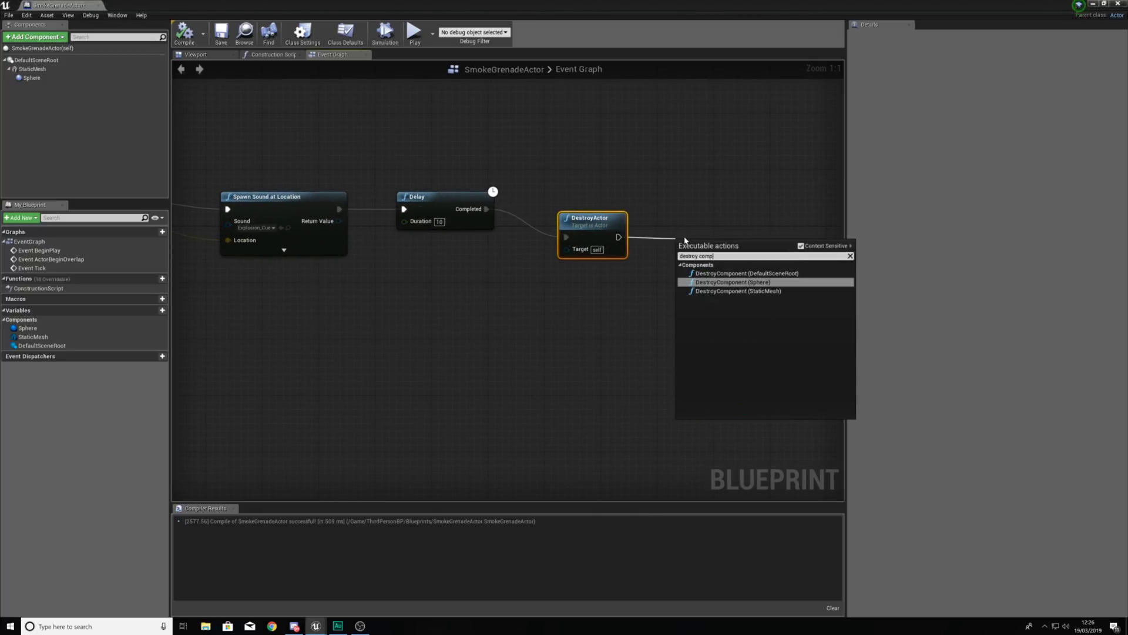
pyautogui.press('Return')
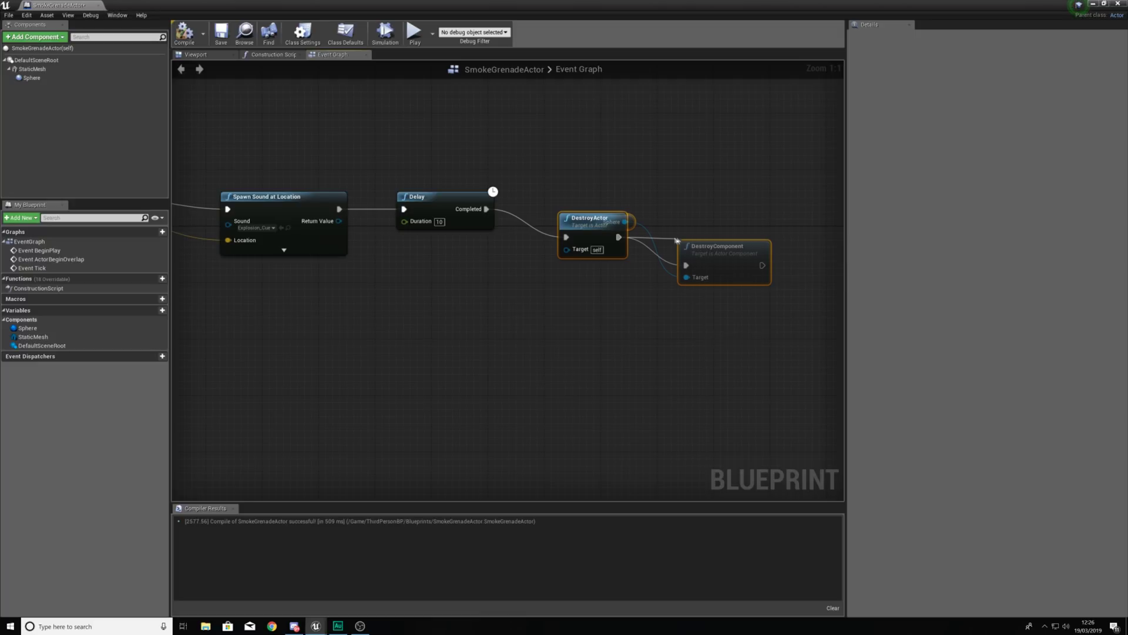
pyautogui.moveTo(717, 255); pyautogui.dragTo(739, 205)
pyautogui.click(610, 175)
# Step: Rewire the chain so the Delay runs DestroyComponent before DestroyActor, and place the Sphere reference below the nodes
pyautogui.moveTo(247, 159); pyautogui.dragTo(359, 166, button='right')
pyautogui.scroll(-2, 590, 218)
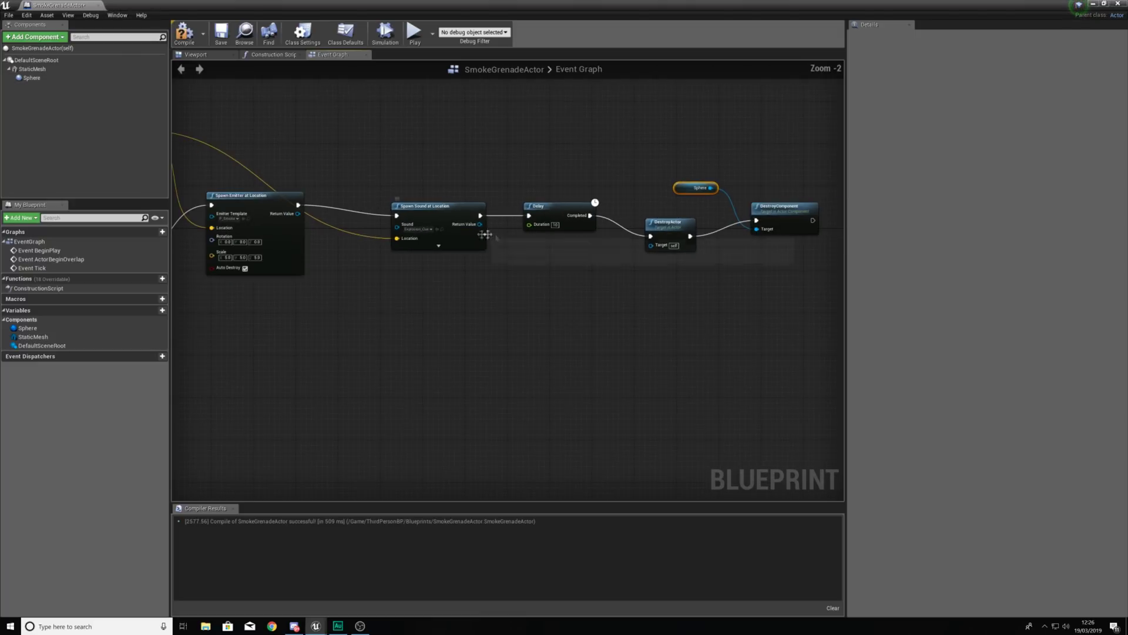
pyautogui.moveTo(590, 216); pyautogui.dragTo(781, 224)
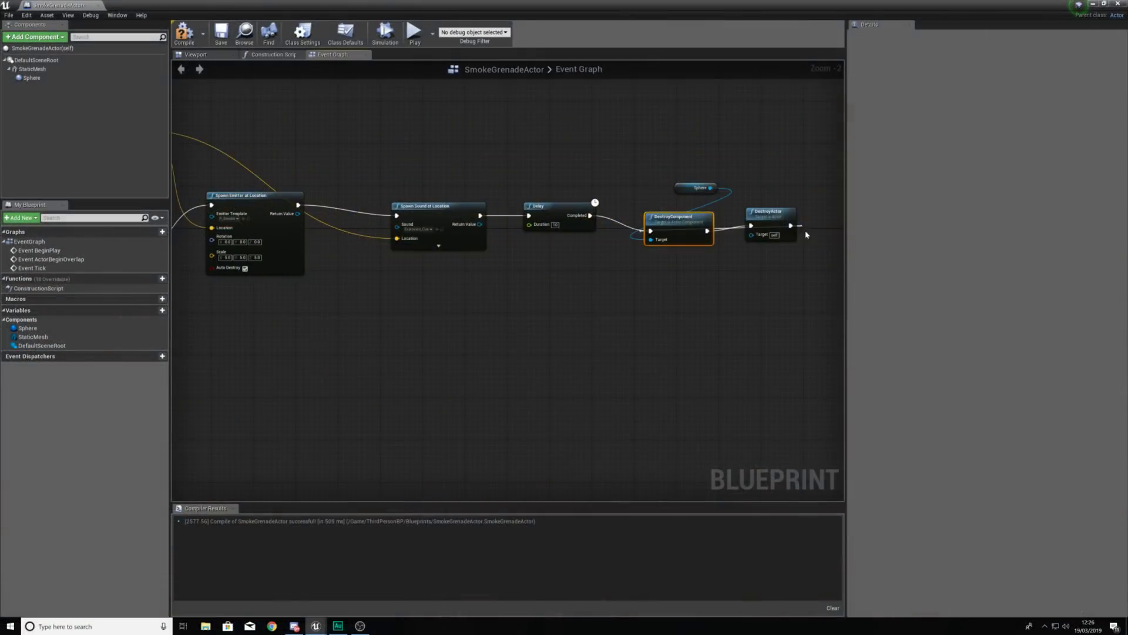
pyautogui.moveTo(707, 231); pyautogui.dragTo(751, 226)
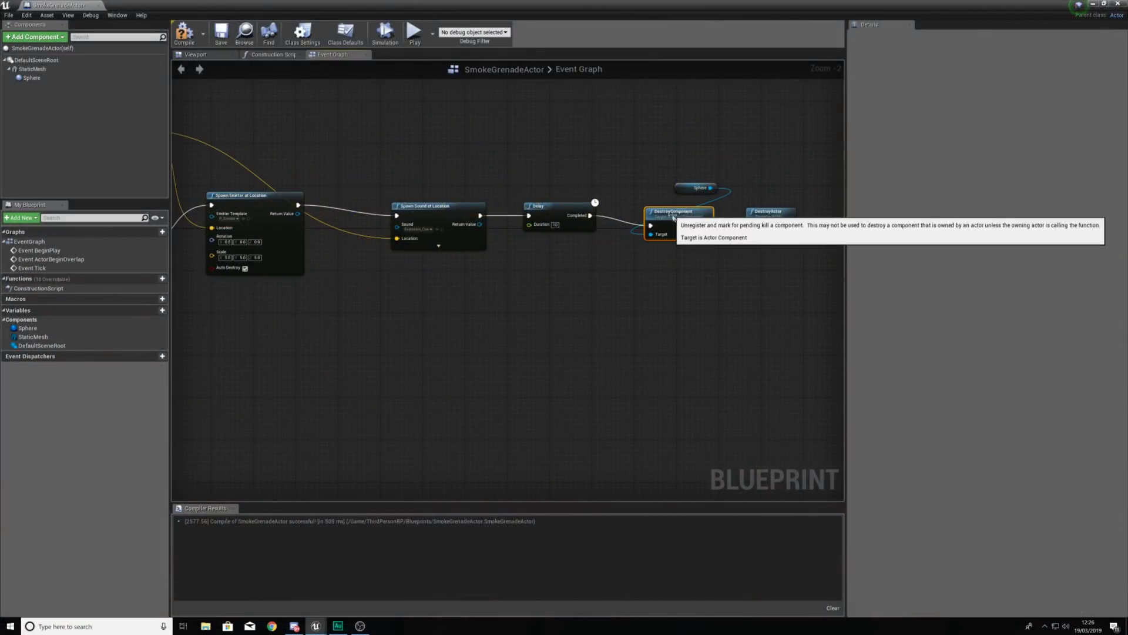
pyautogui.moveTo(690, 186); pyautogui.dragTo(591, 269)
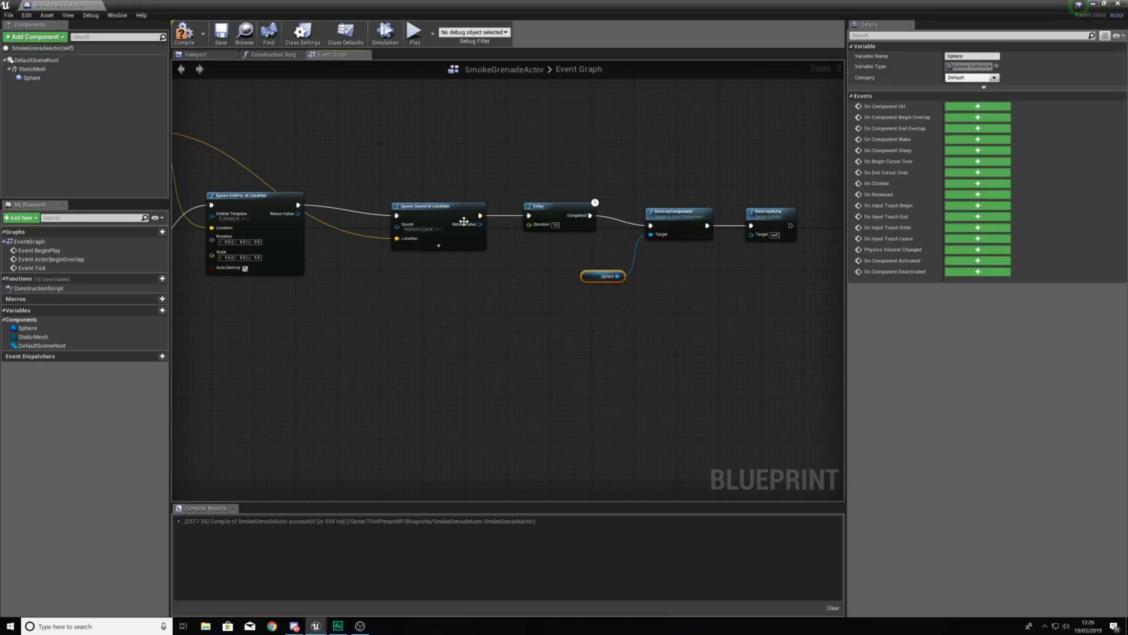
# Step: Connect the Return Values of Spawn Sound at Location and Spawn Emitter at Location to DestroyComponent's Target, and compile the blueprint
pyautogui.moveTo(479, 224)
pyautogui.mouseDown()
pyautogui.moveTo(610, 246)
pyautogui.moveTo(642, 235)
pyautogui.moveTo(480, 227)
pyautogui.mouseUp()
pyautogui.click(650, 234)
pyautogui.moveTo(298, 213); pyautogui.dragTo(652, 234)
pyautogui.moveTo(701, 275); pyautogui.dragTo(632, 277, button='right')
pyautogui.click(632, 277)
pyautogui.click(186, 41)
pyautogui.moveTo(710, 188); pyautogui.dragTo(702, 308)
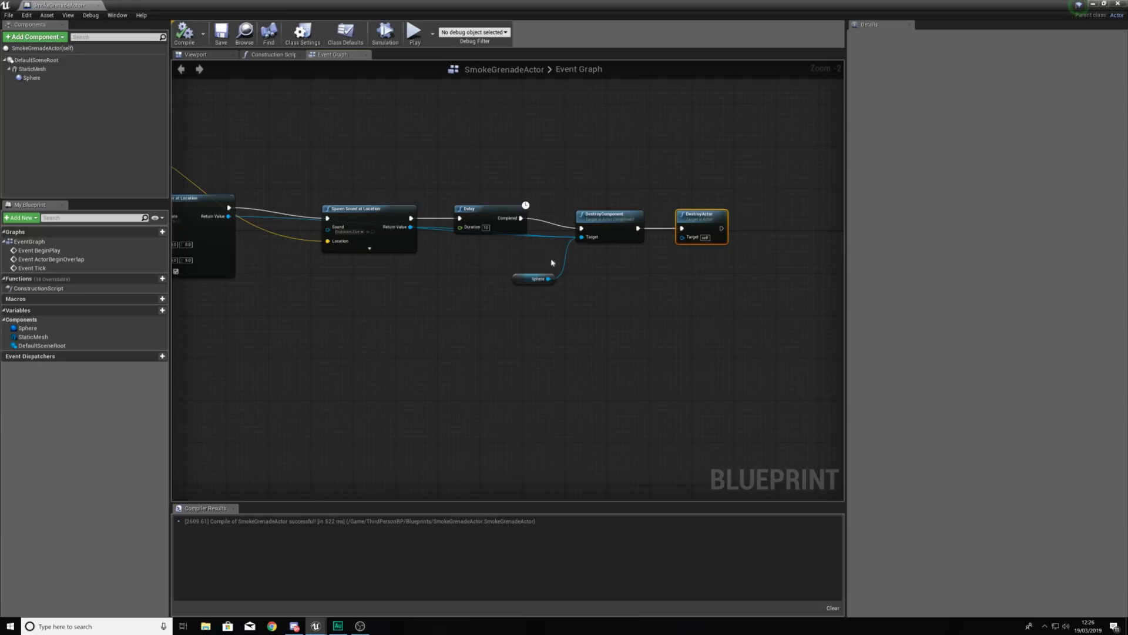
# Step: Return to the level editor and play-test the level by moving among the enemies and throwing a smoke grenade
pyautogui.moveTo(203, 237); pyautogui.dragTo(391, 217, button='right')
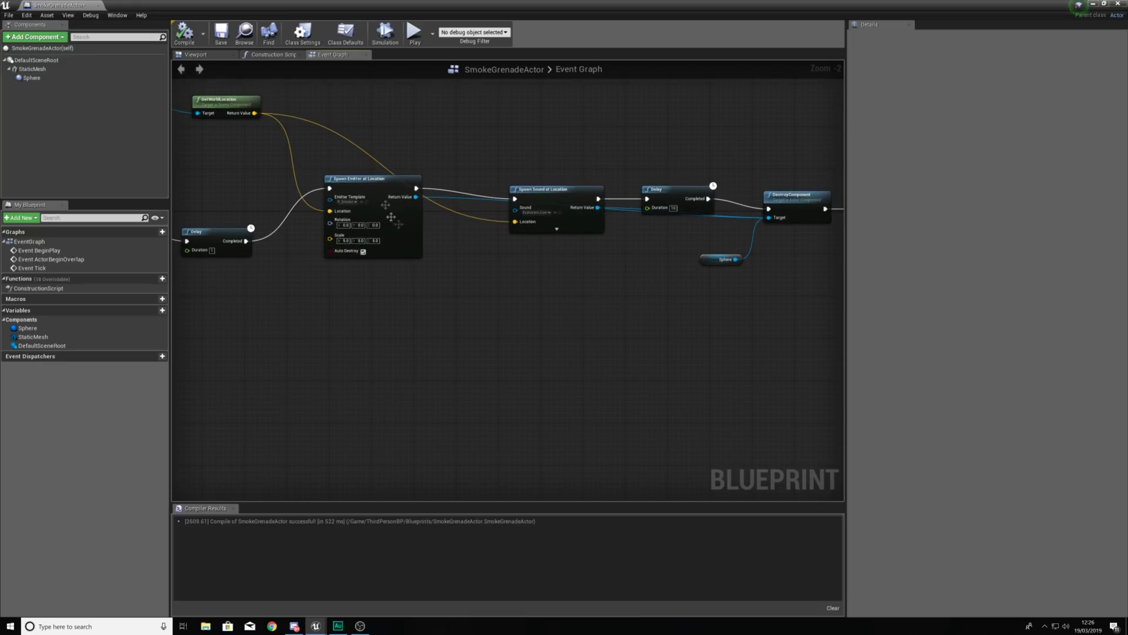
pyautogui.click(100, 6)
pyautogui.click(490, 30)
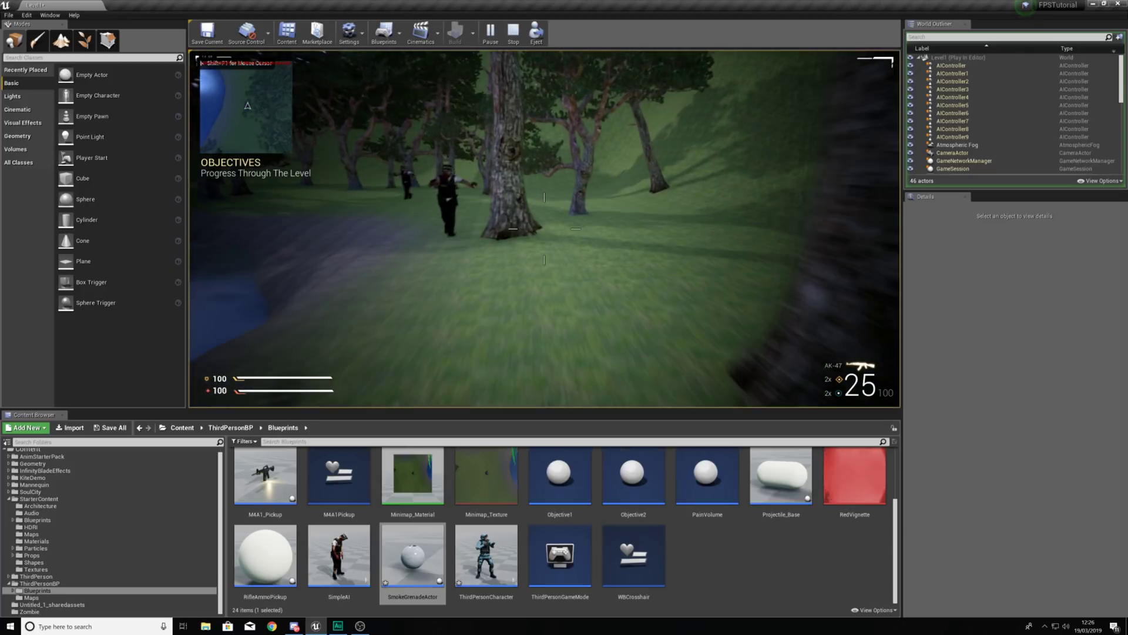
pyautogui.press('w')
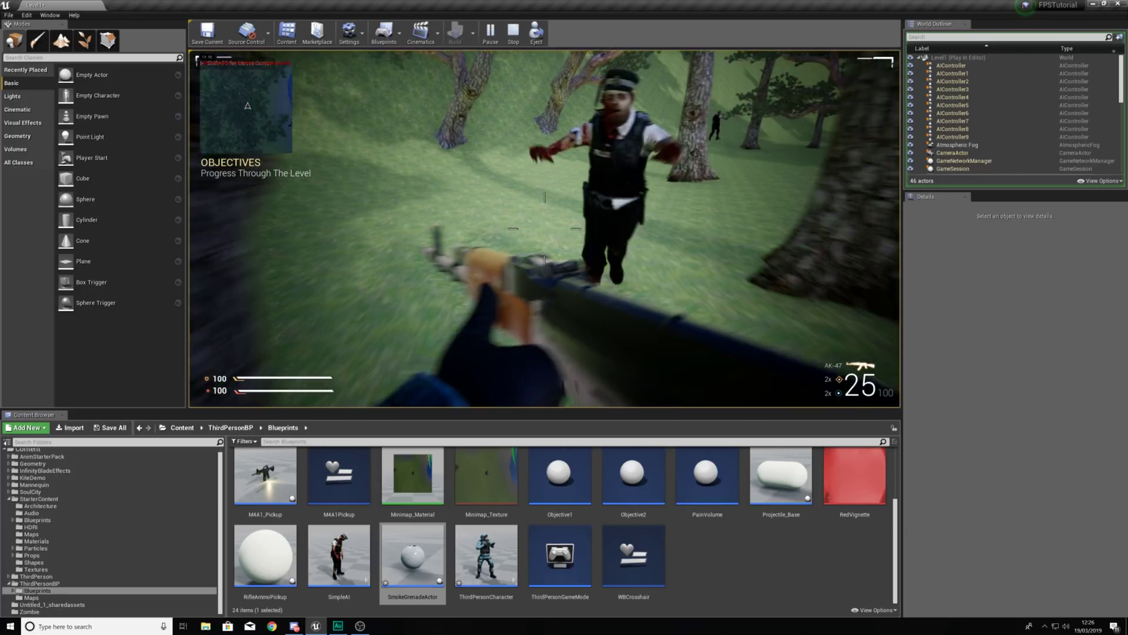
pyautogui.press('s')
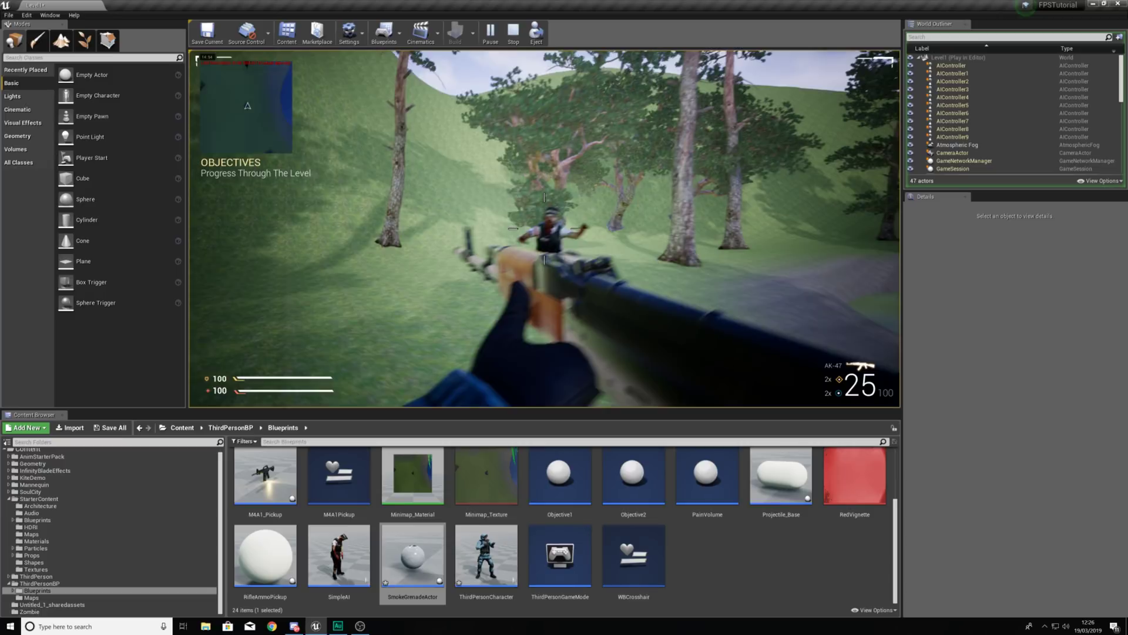
pyautogui.press('w')
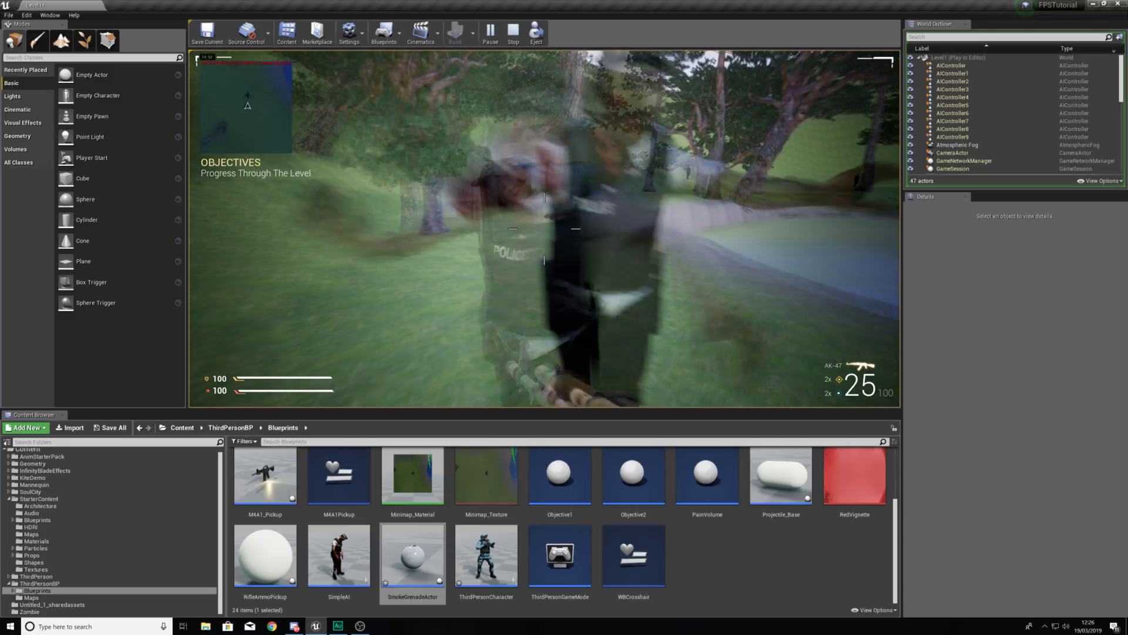
pyautogui.press('a')
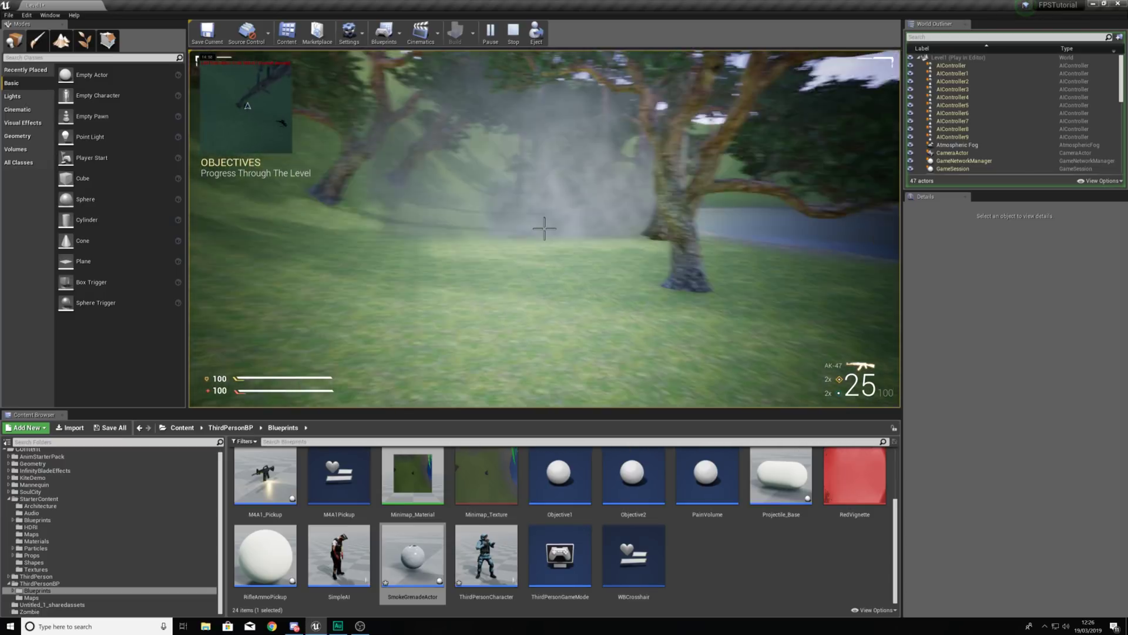